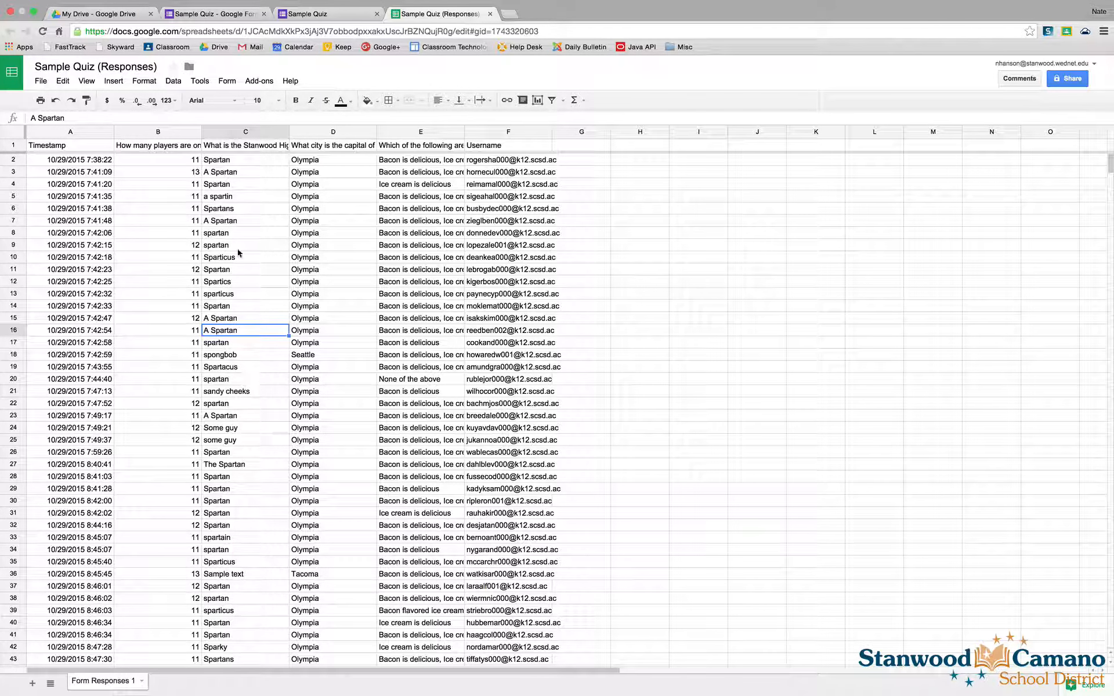
Step: Check the mascot answer variants in the responses sheet and append "%or a spartan %or spartin %or spartain" to the quiz form's mascot answer
left_click(229, 198)
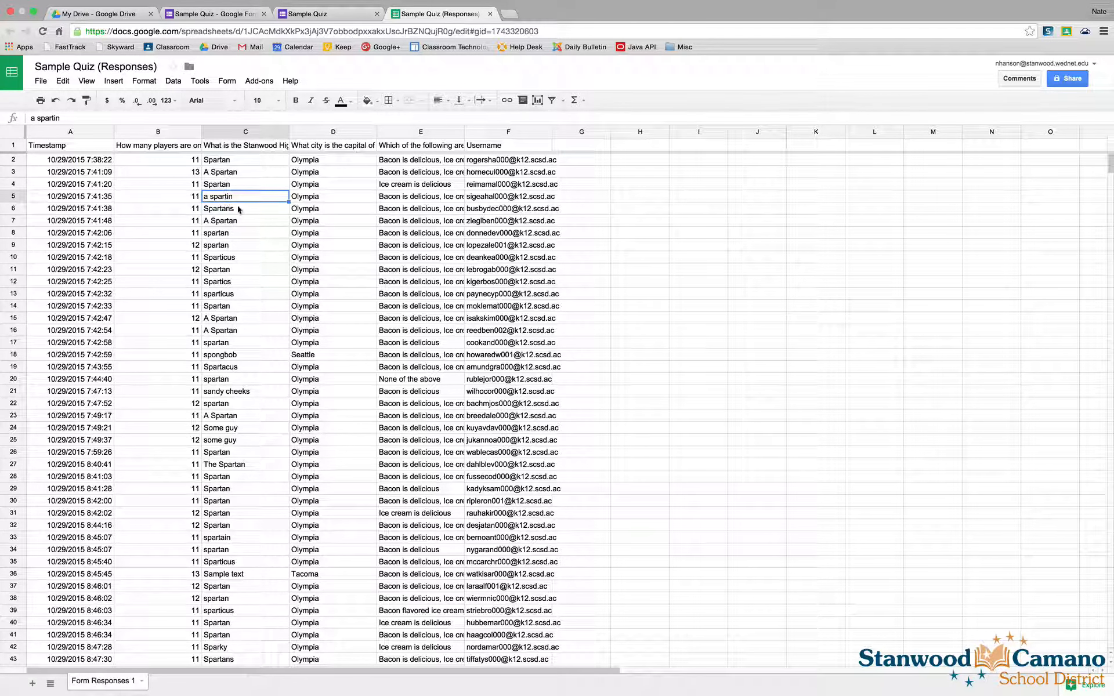
left_click(227, 541)
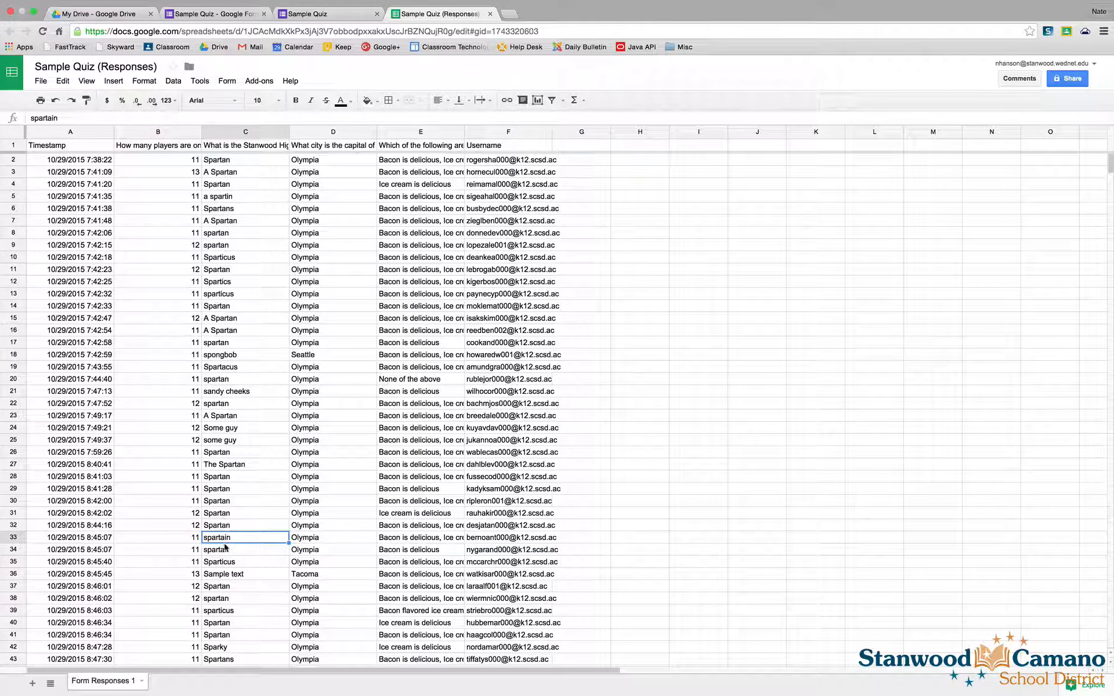
left_click(320, 14)
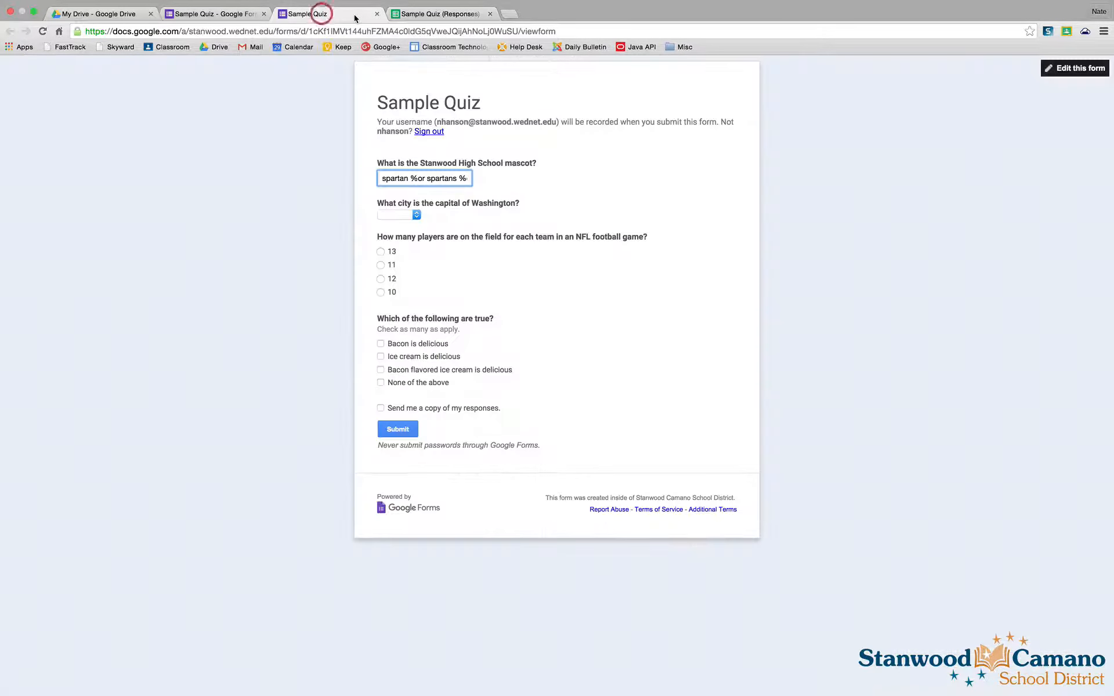
left_click_drag(462, 178, 484, 178)
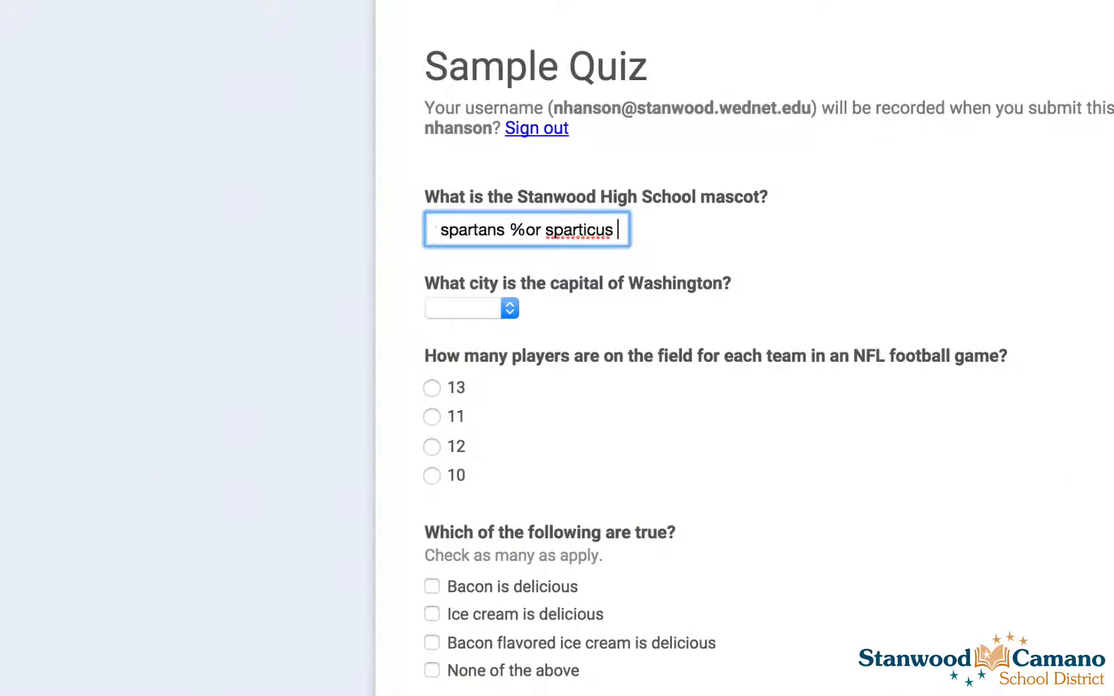
type("%or")
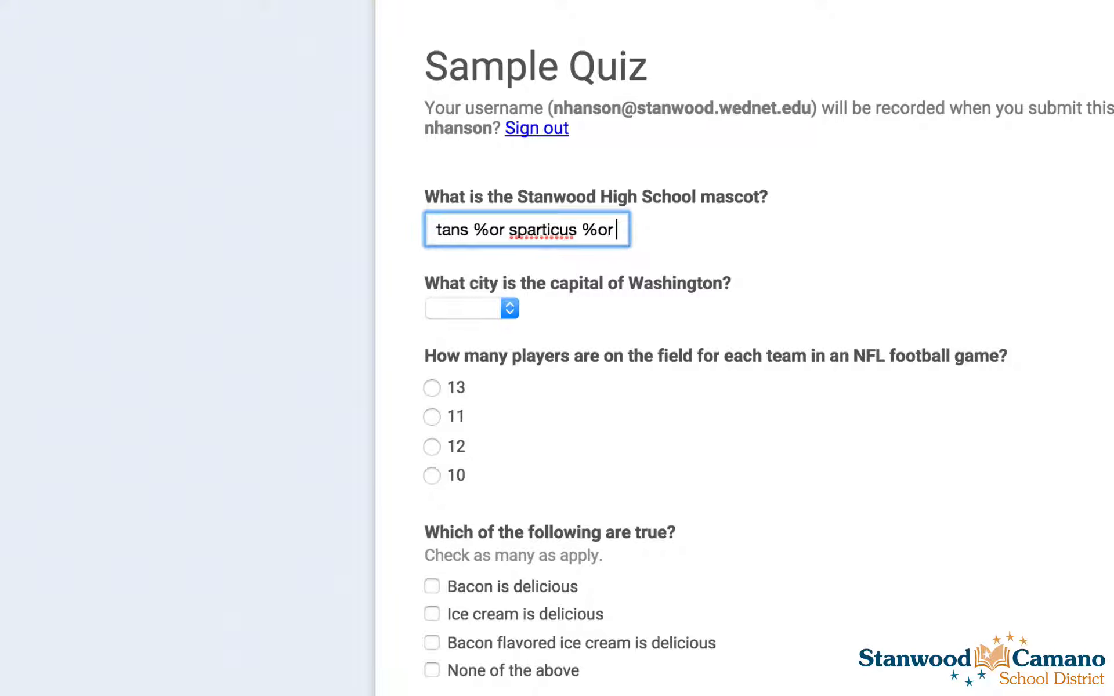
type(" a spartan")
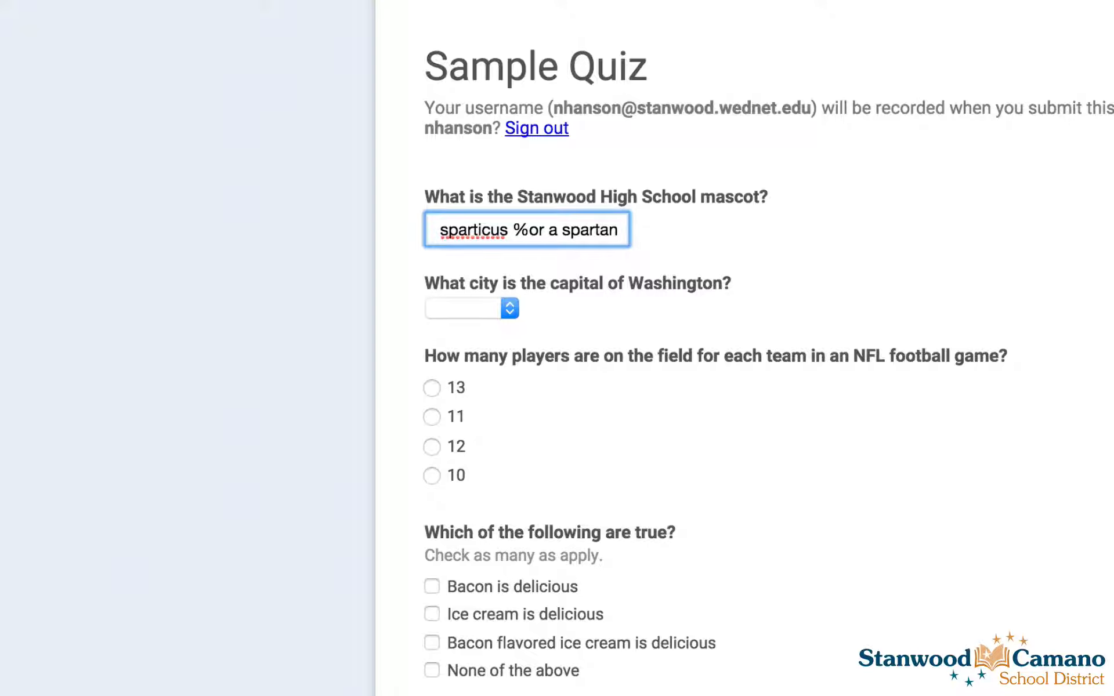
type(" %or")
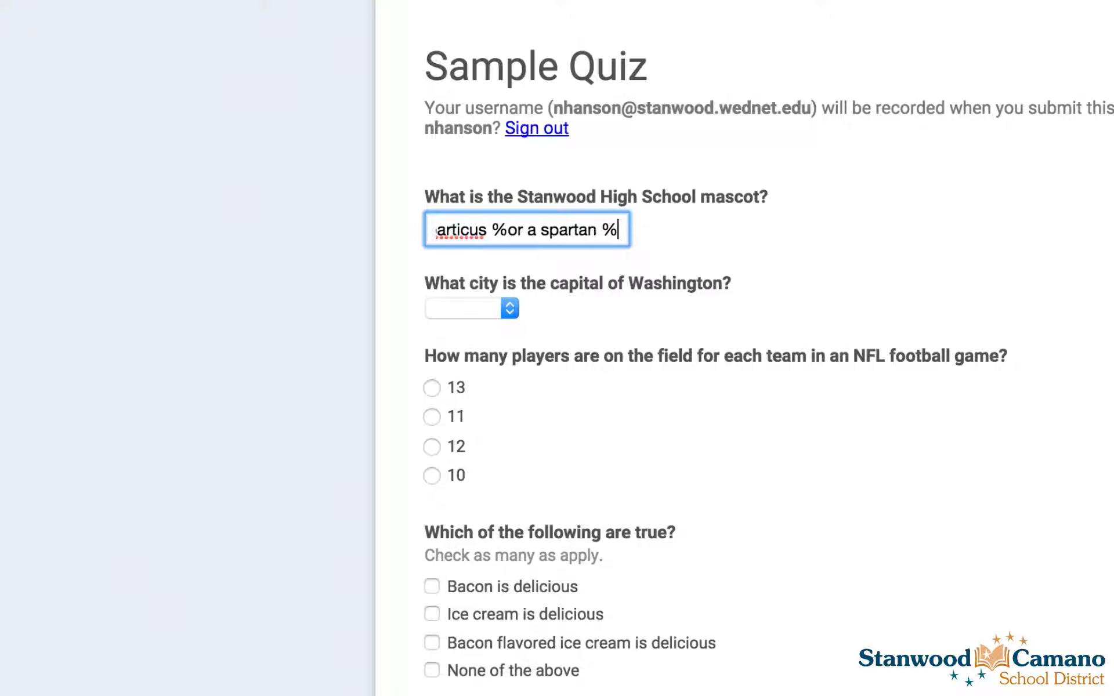
type(" sparti")
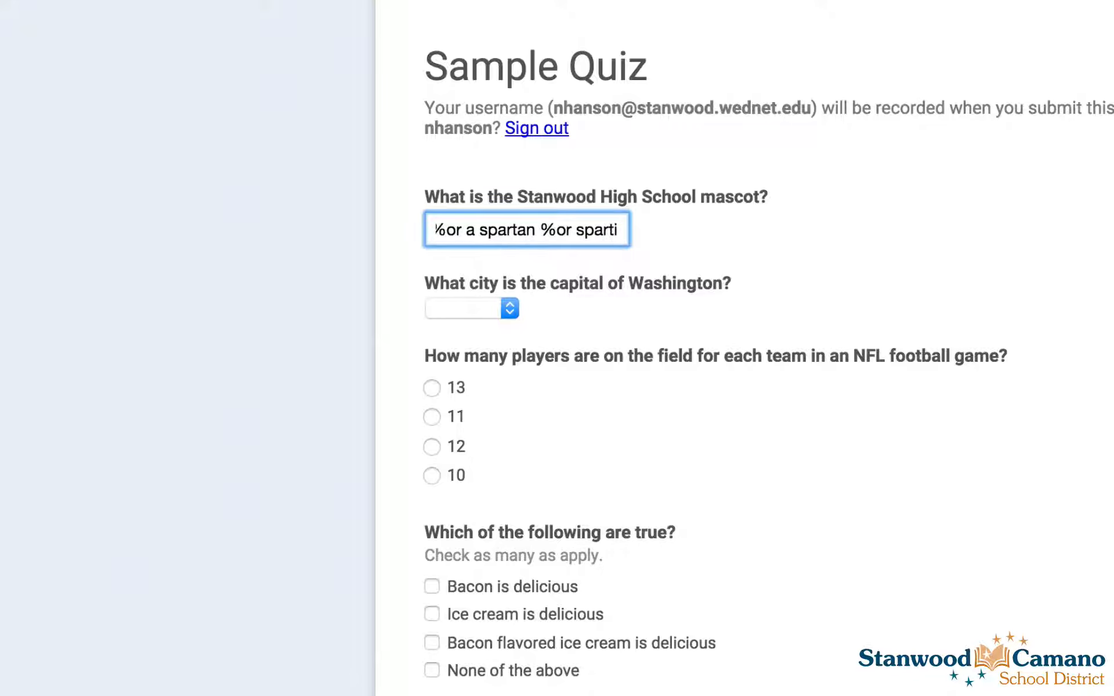
type("n %or")
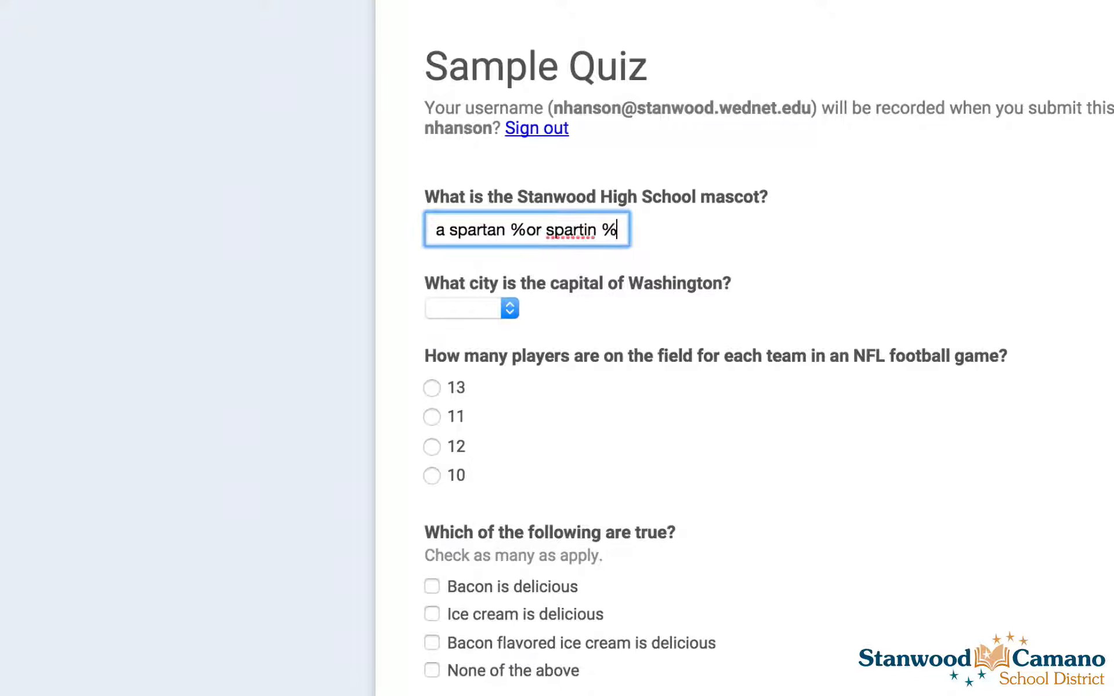
type(" spartain")
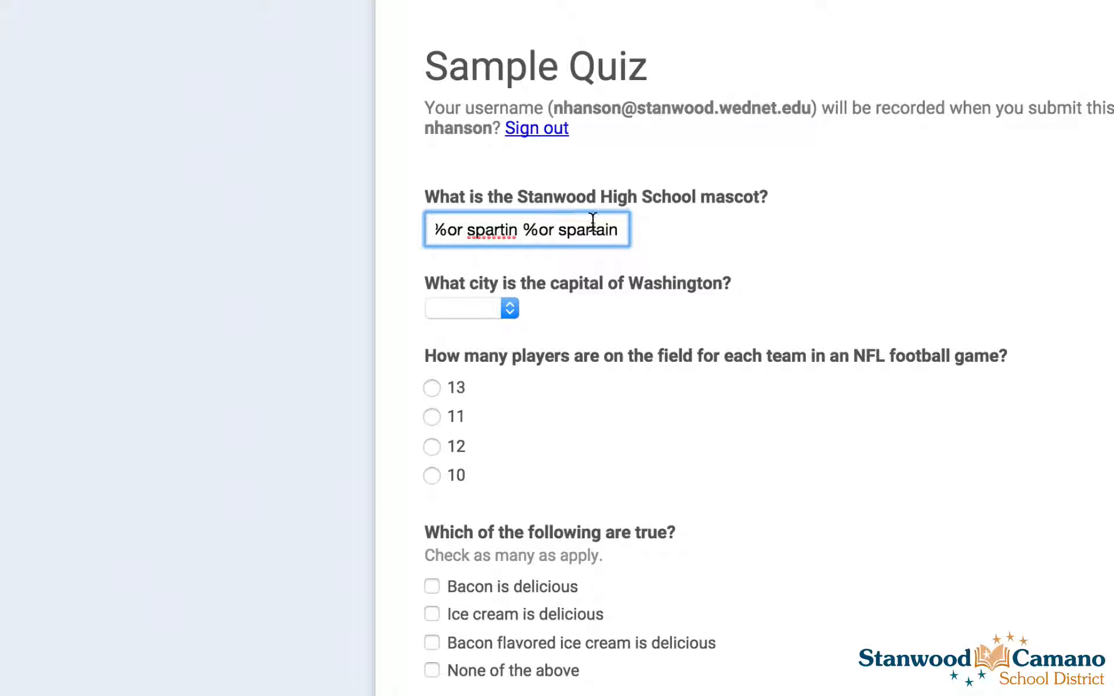
Step: Answer the remaining quiz questions with Olympia, 11, Bacon is delicious and Ice cream is delicious, and submit the form
left_click(500, 309)
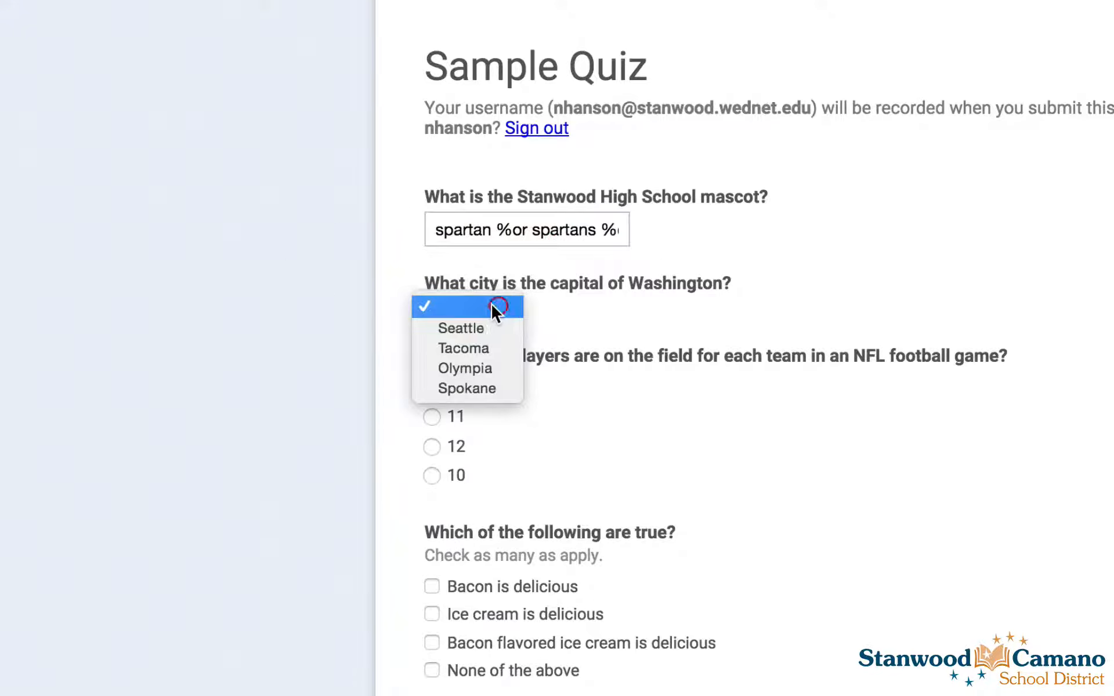
left_click(467, 371)
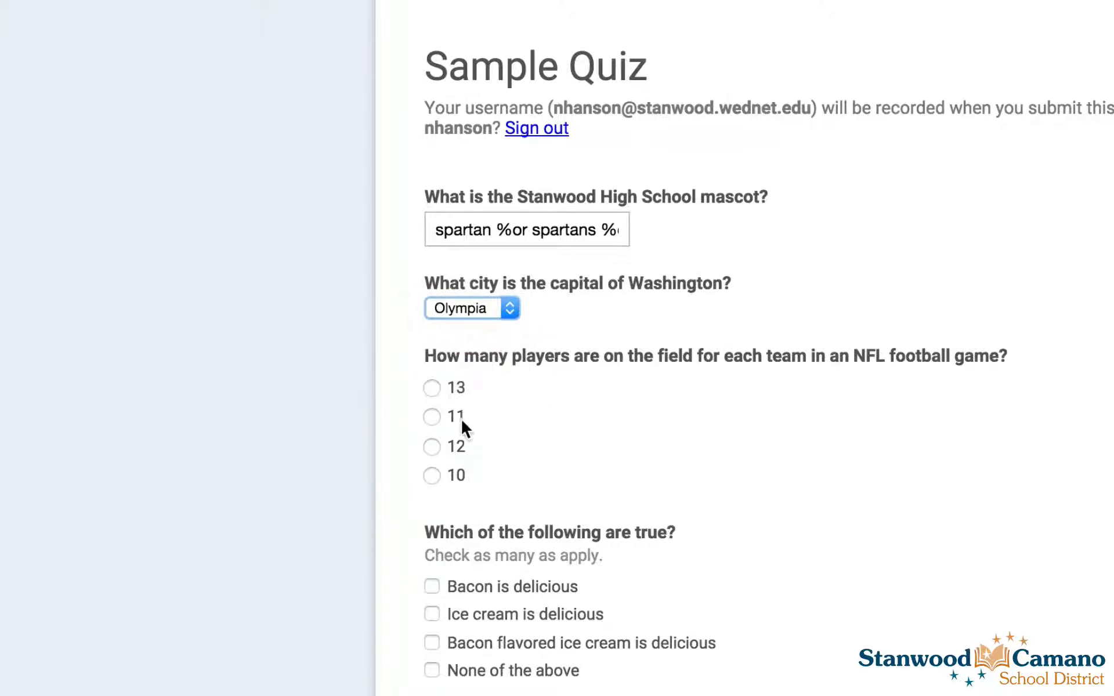
left_click(432, 417)
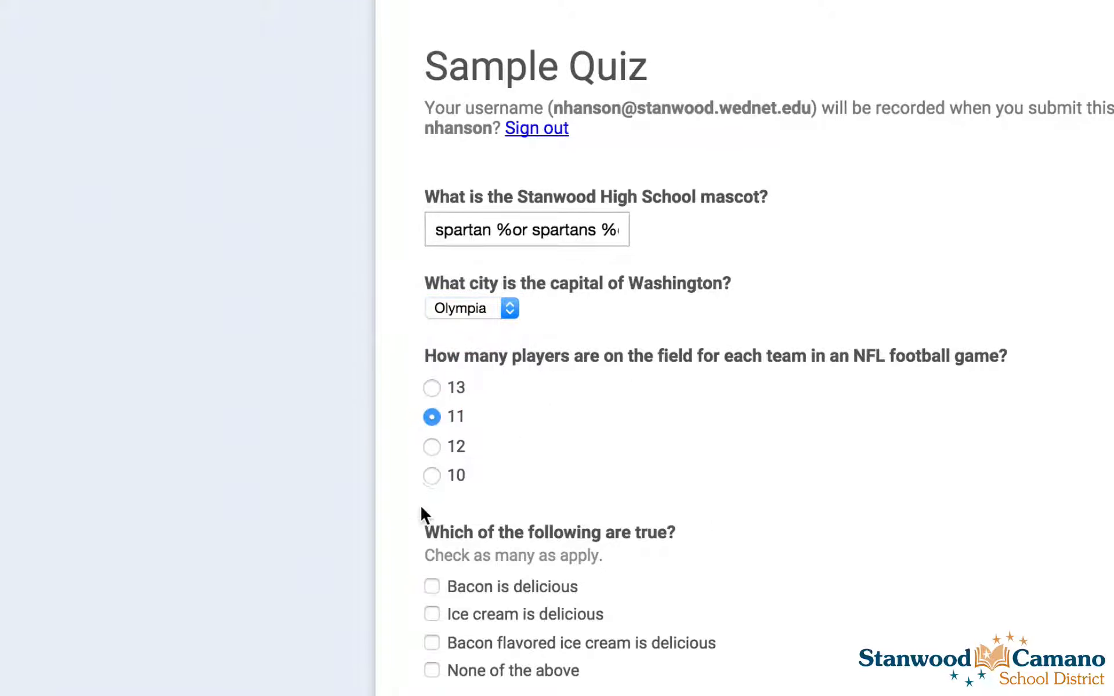
left_click(431, 585)
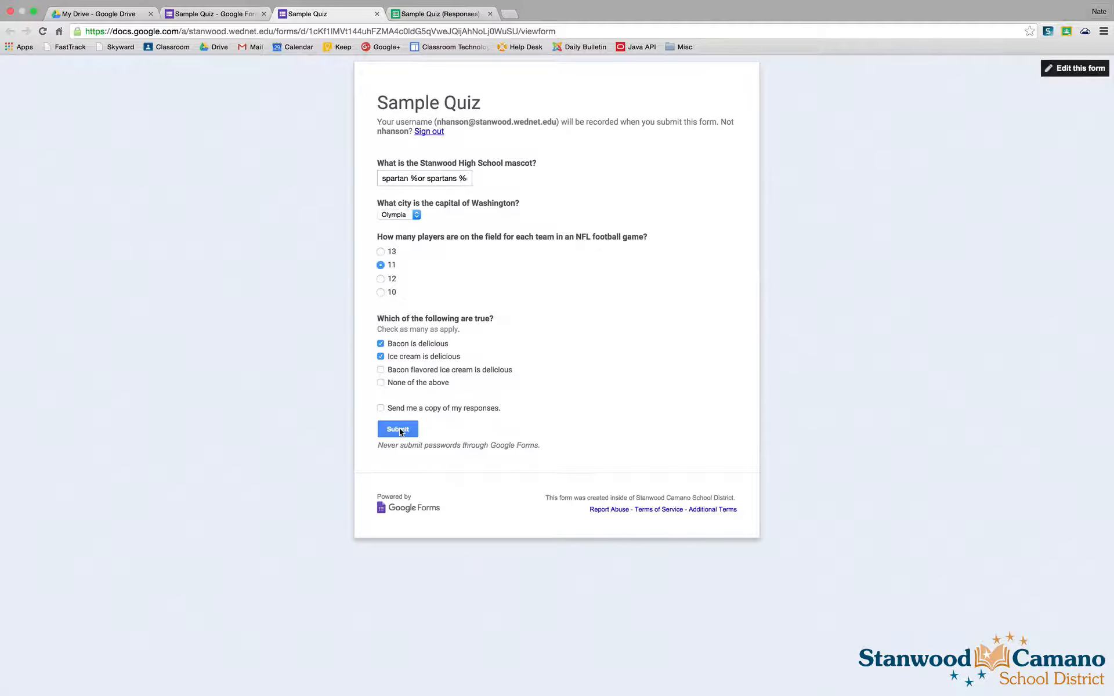
left_click(398, 430)
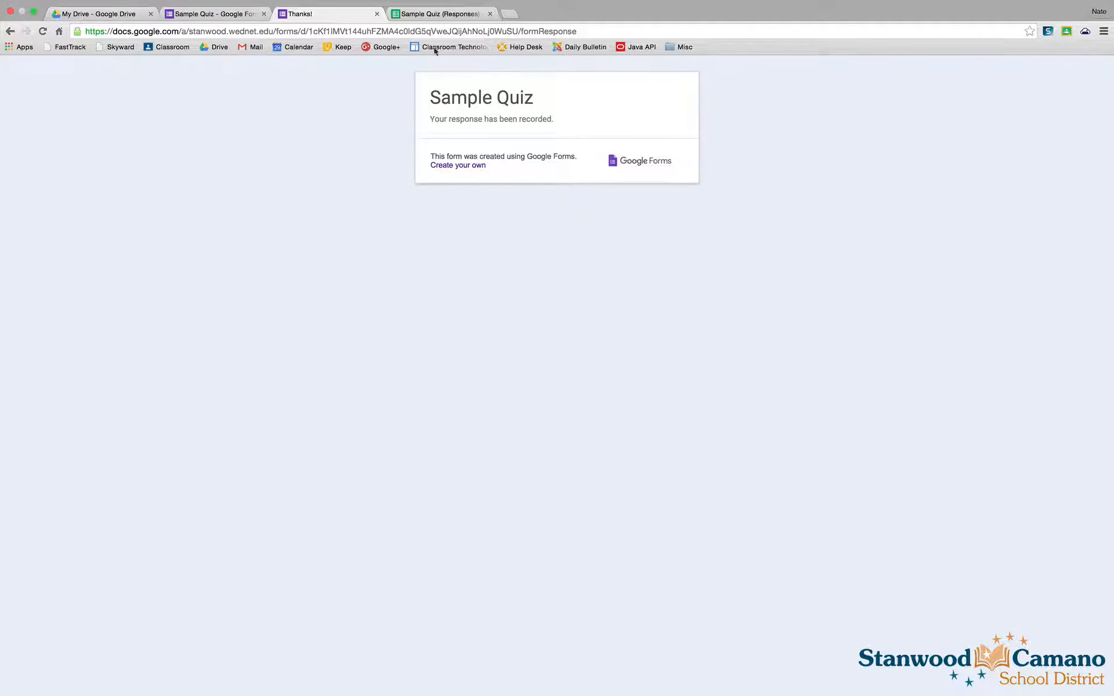
Step: Find the newly submitted answer key in the last row of the responses spreadsheet and examine its timestamp, answers and username
left_click(417, 14)
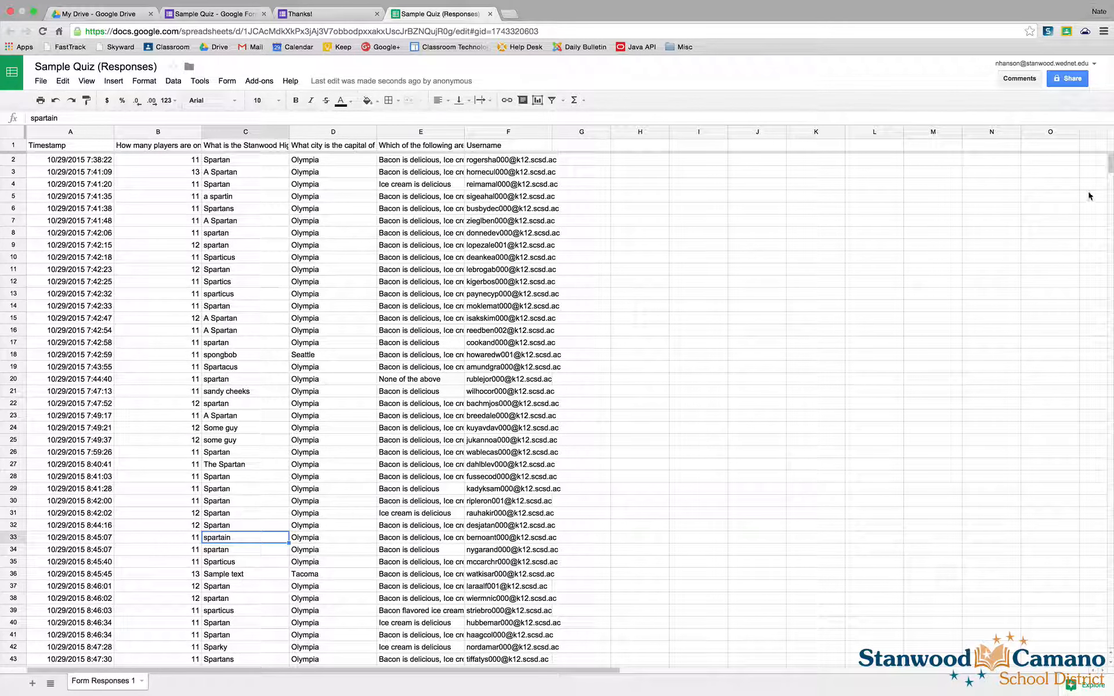
left_click_drag(1109, 167, 1109, 181)
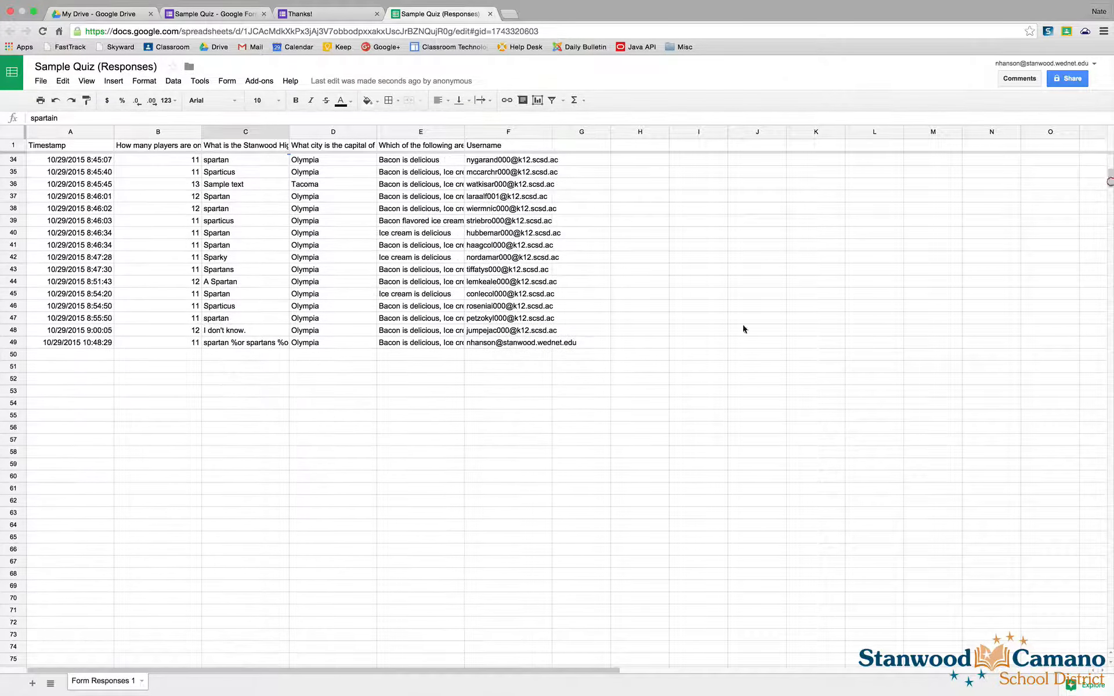
left_click_drag(52, 345, 246, 347)
left_click_drag(328, 344, 500, 342)
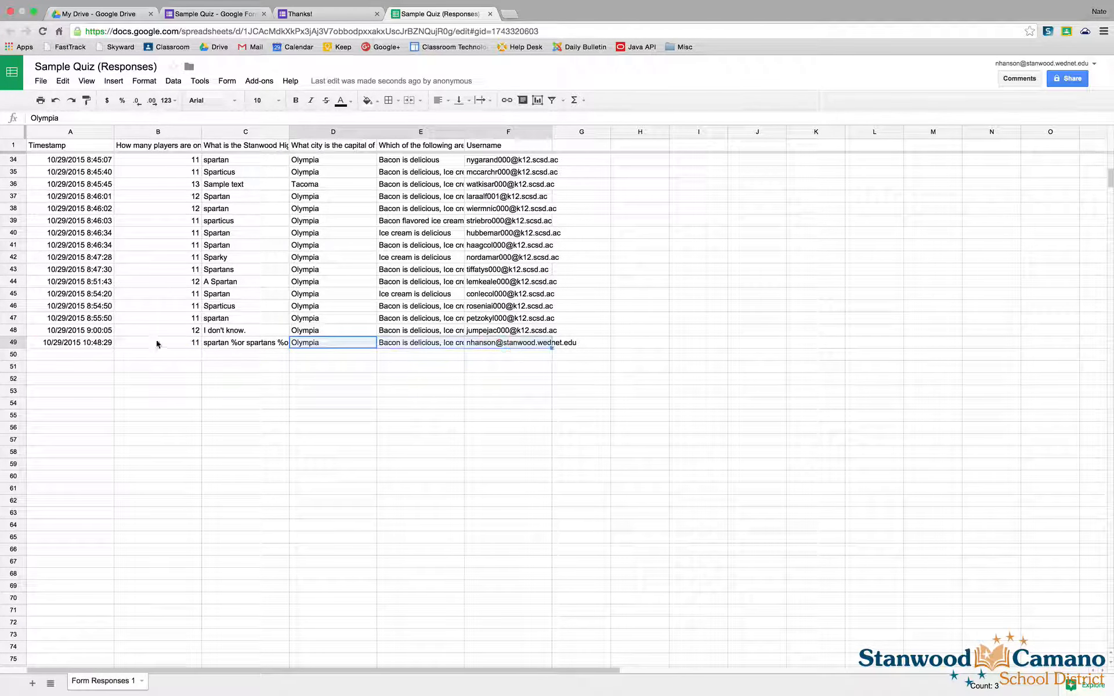
left_click(85, 344)
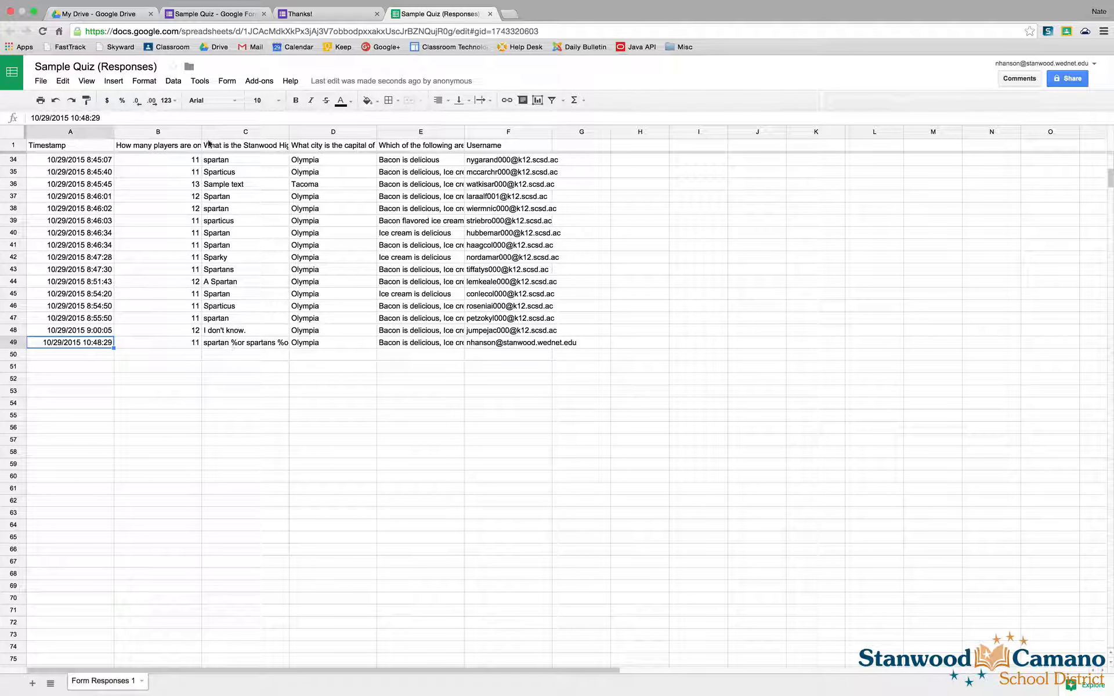
left_click_drag(180, 347, 467, 344)
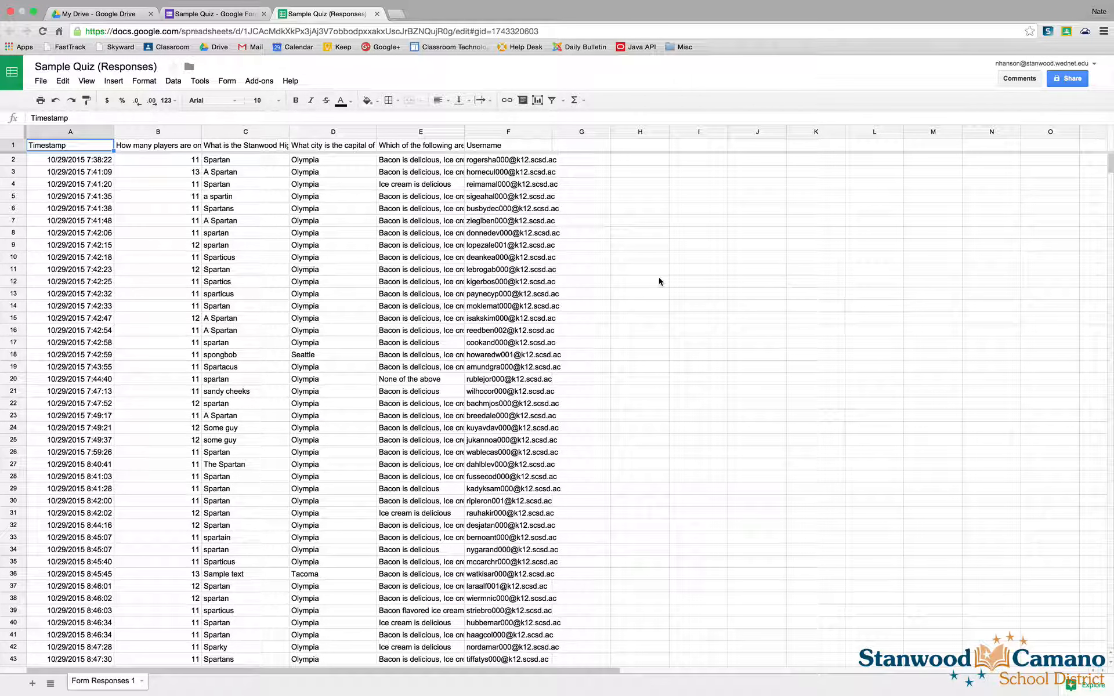
Step: Search the spreadsheet add-ons for flubaroo, install Flubaroo with the requested permissions allowed, and dismiss its introductory note
left_click(264, 83)
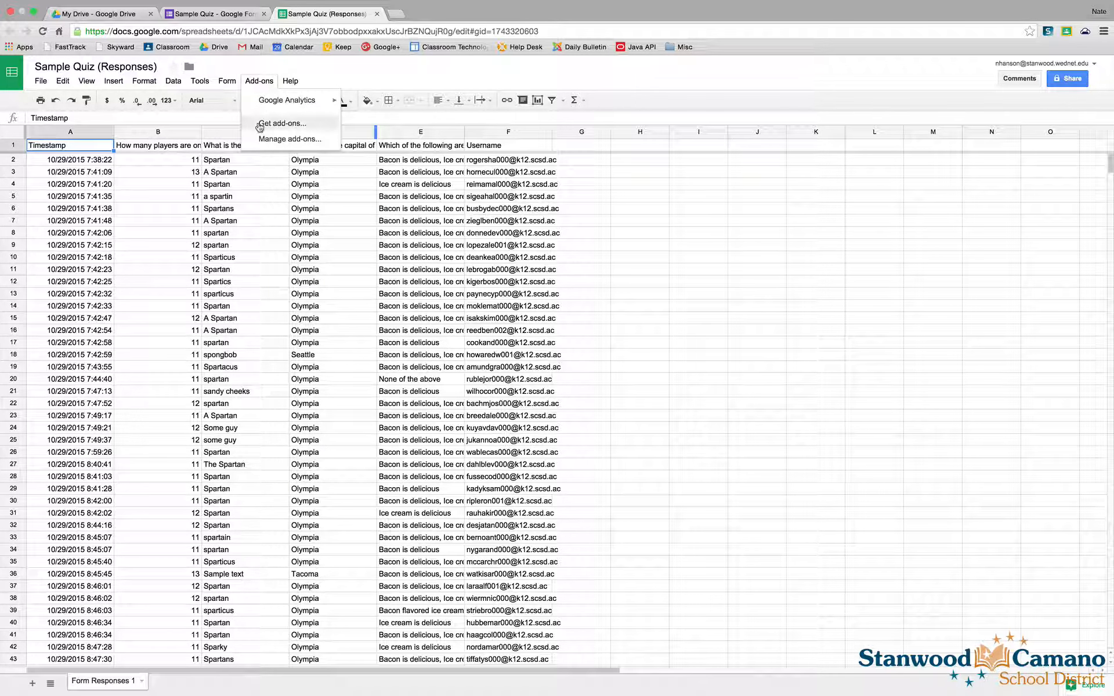
left_click(282, 124)
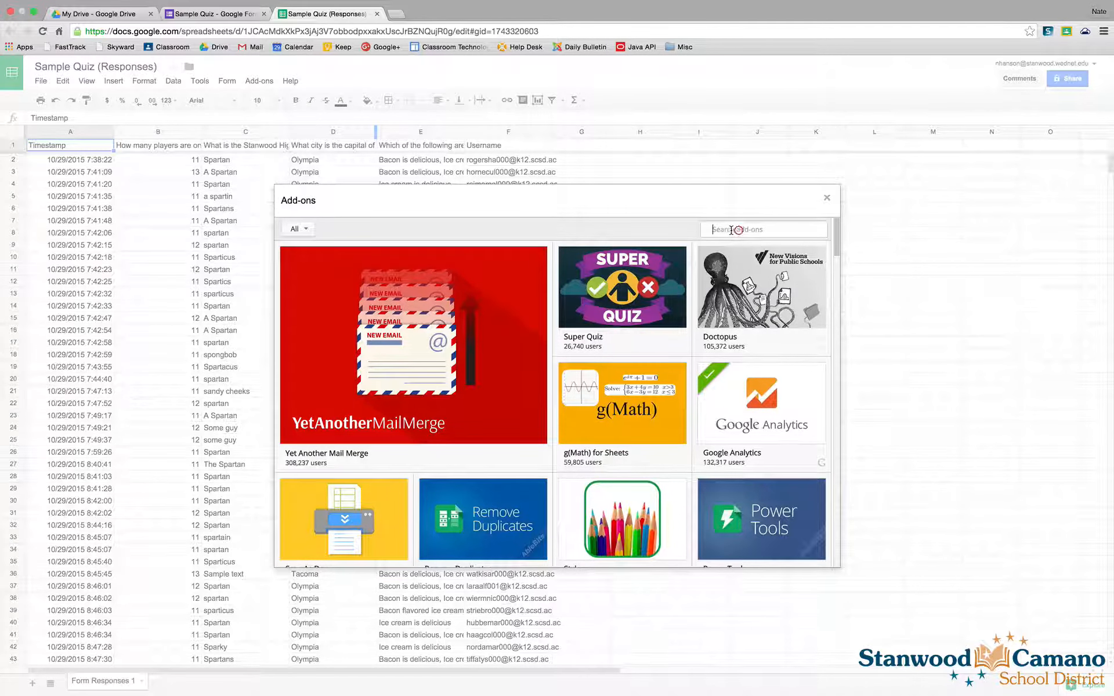
type("flub")
key("Return")
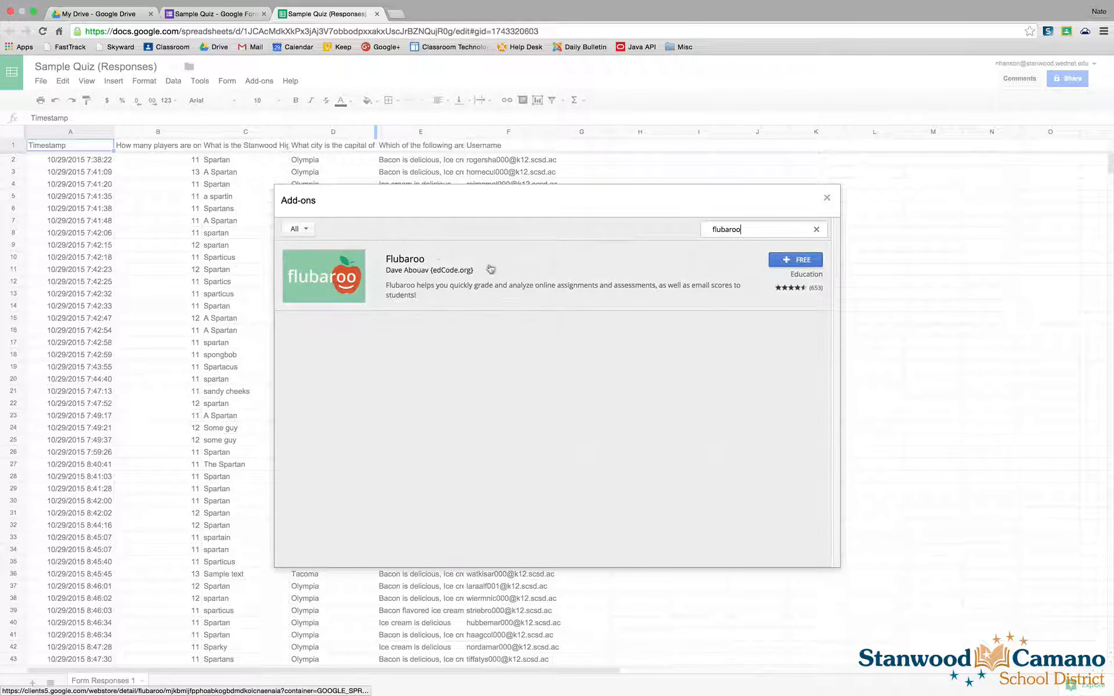
left_click(798, 261)
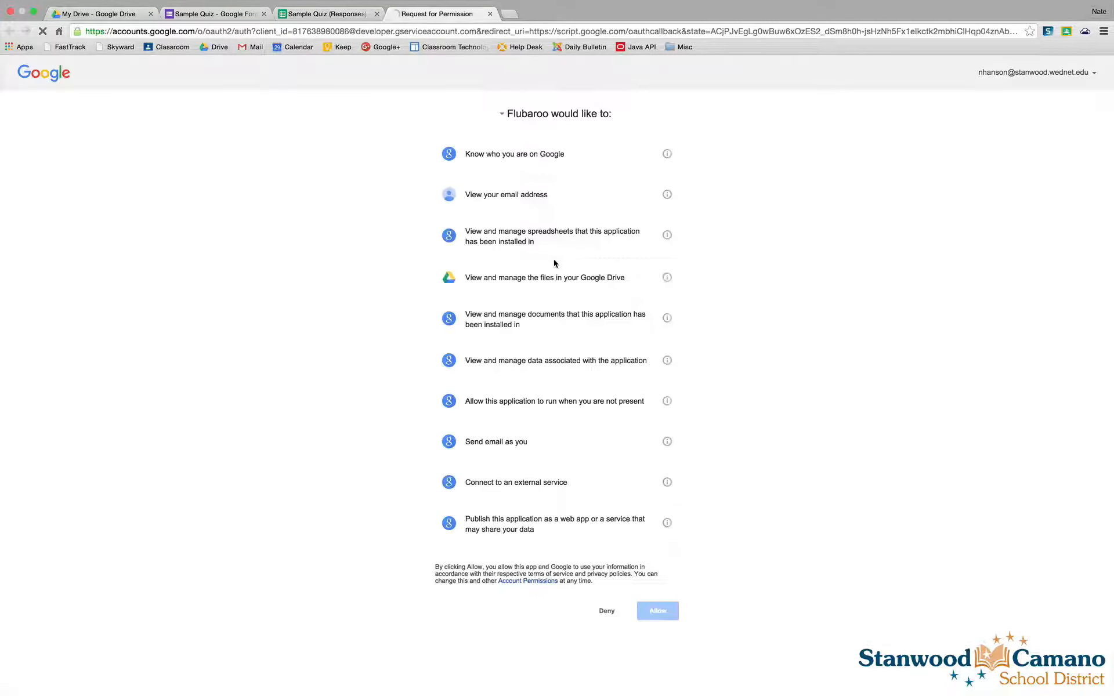
left_click(657, 611)
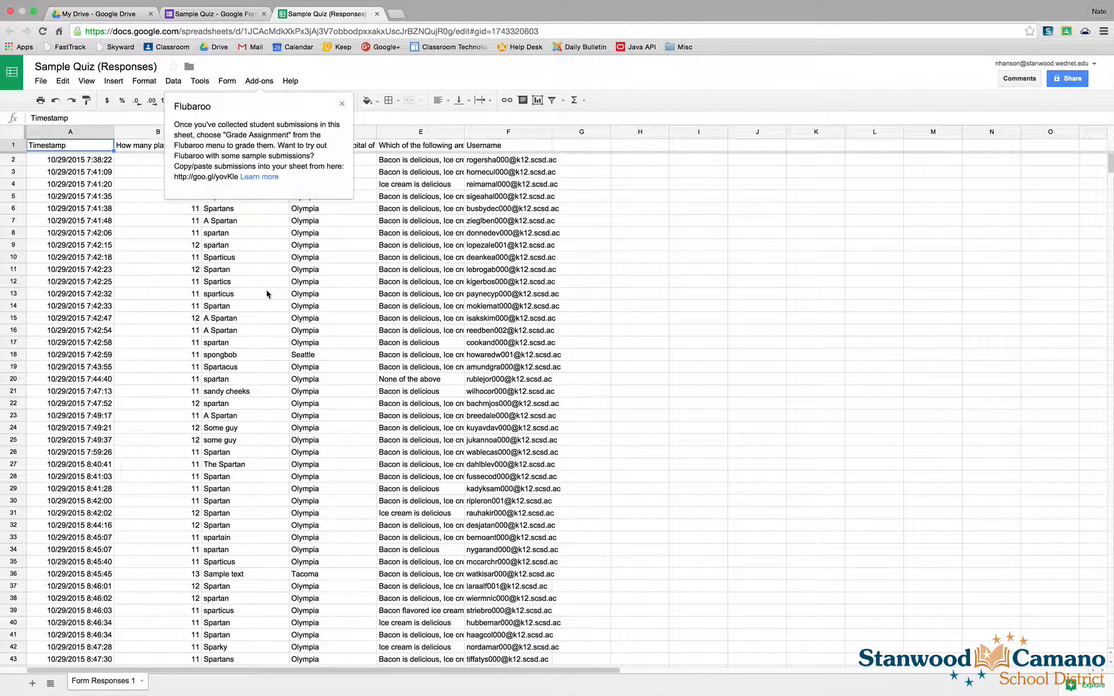
left_click(341, 105)
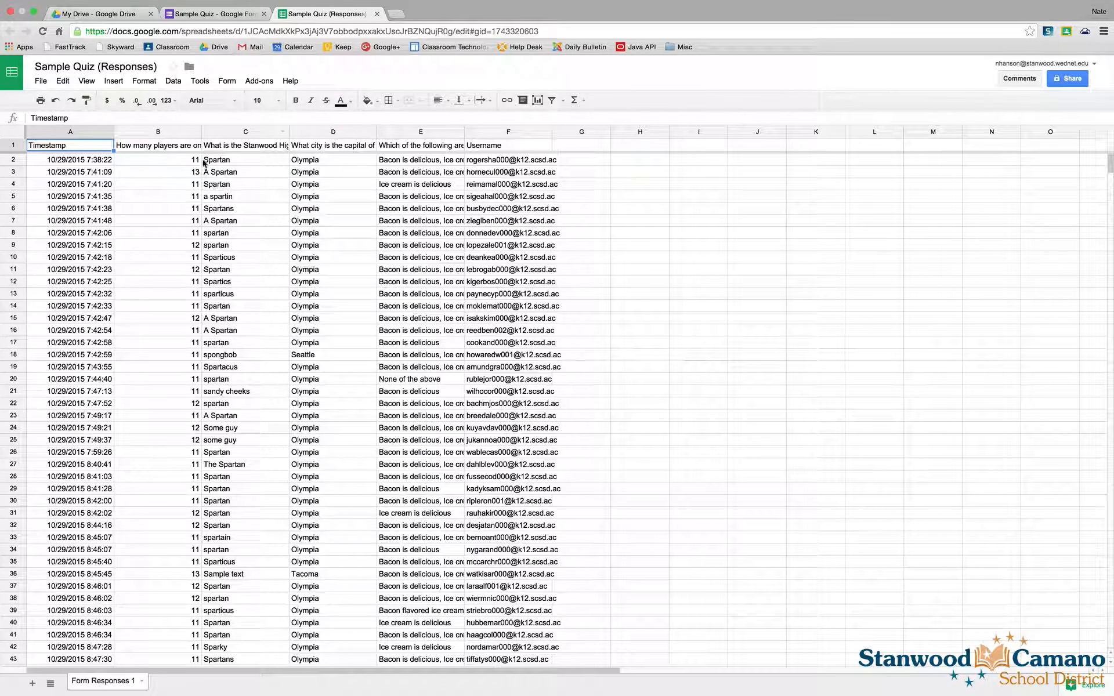
Step: Start grading the quiz assignment with Flubaroo
left_click(253, 83)
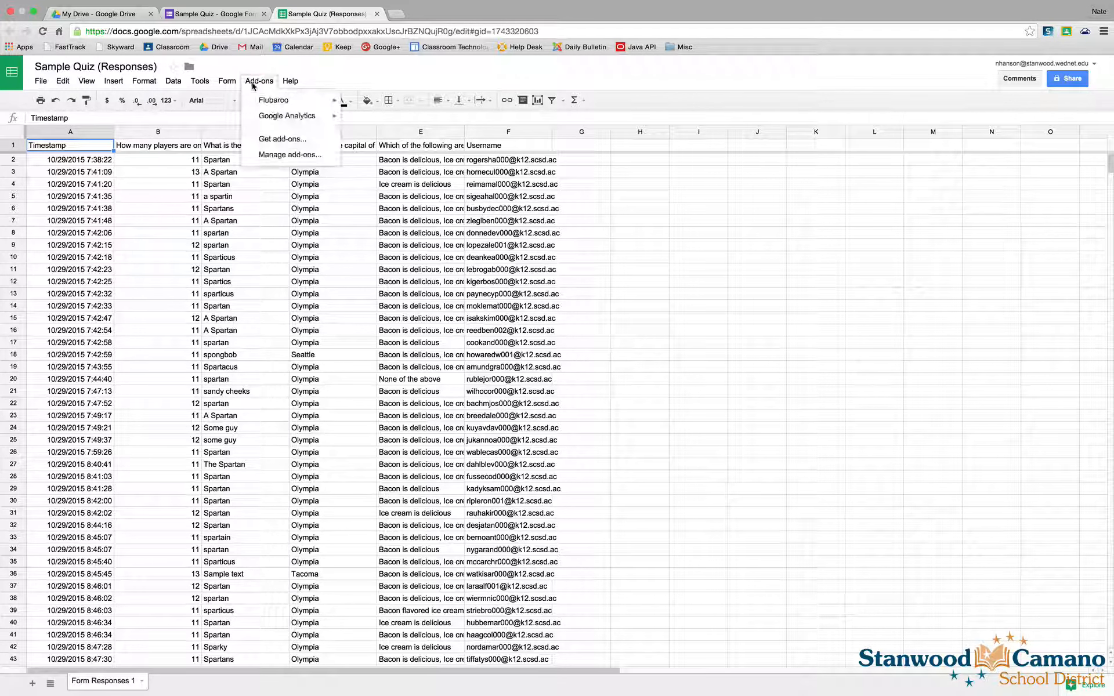
mouse_move(278, 101)
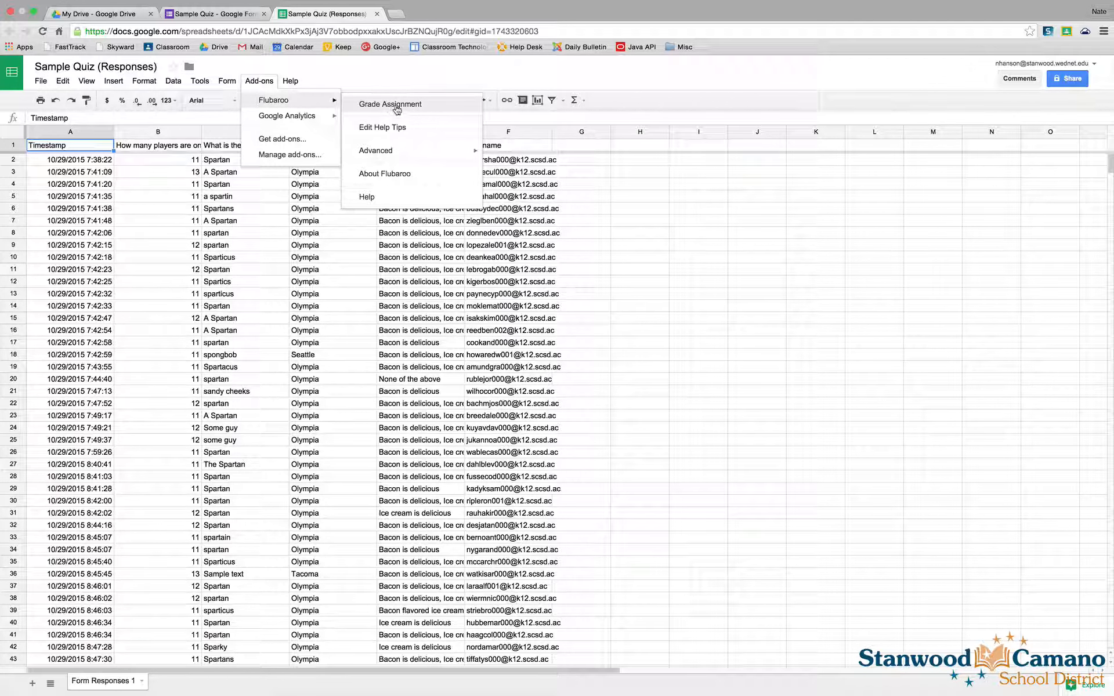
left_click(397, 104)
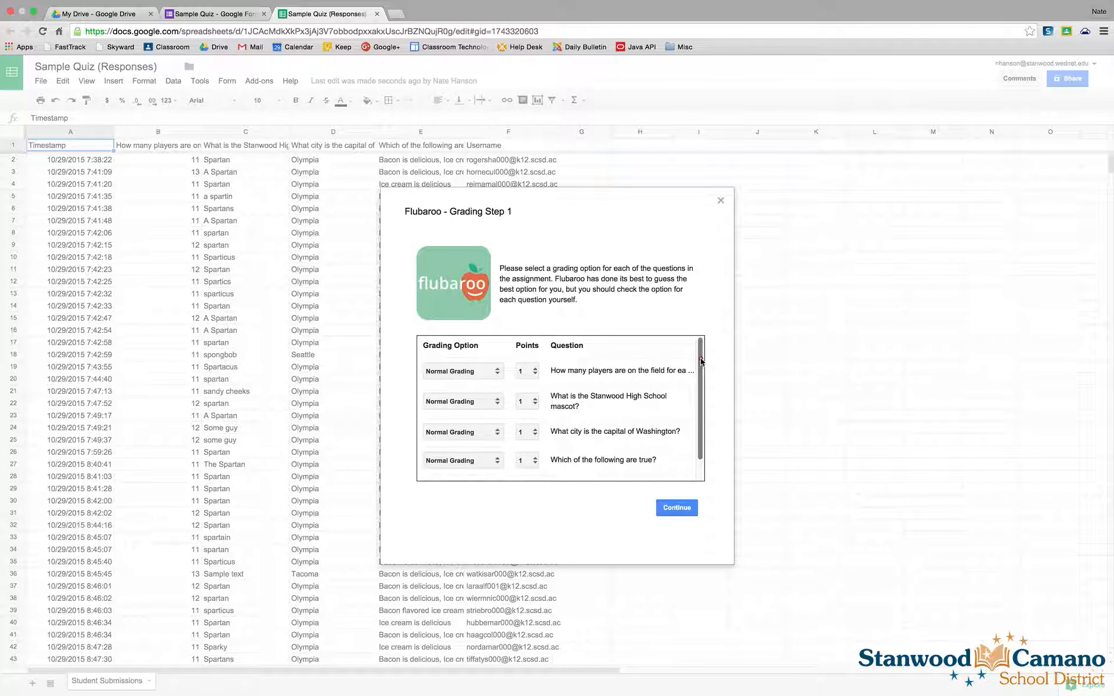
Step: Review every question's grading option, keep Normal Grading and 1 point for the football players question, and continue to grading step 2
scroll(701, 361, "down", 2)
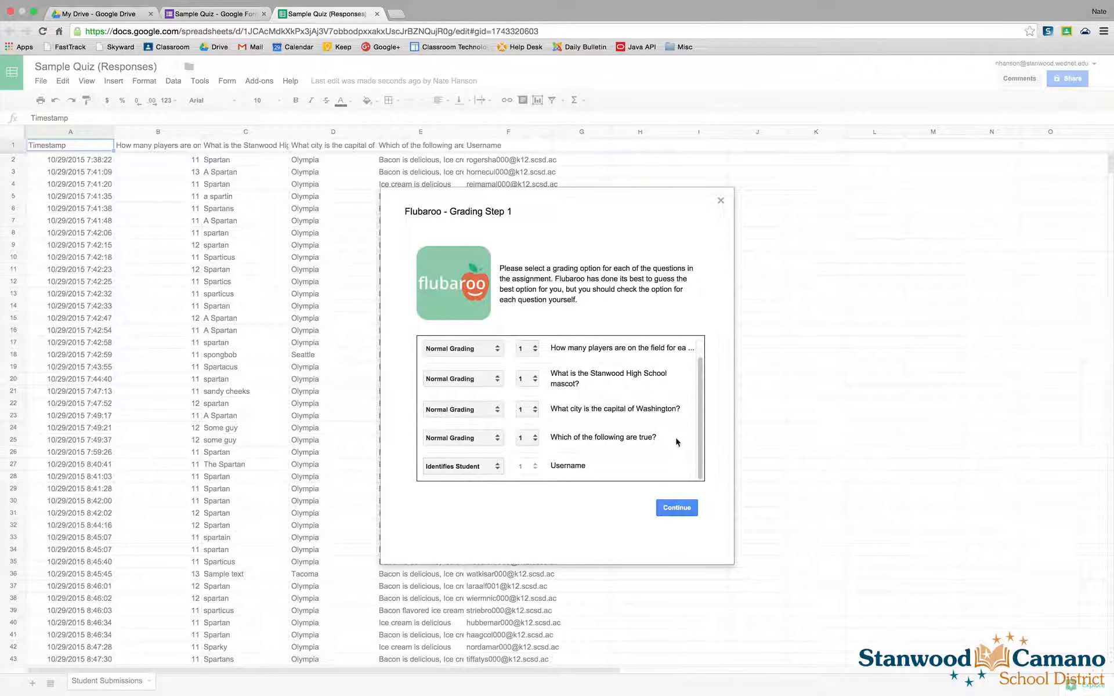
scroll(702, 447, "up", 1)
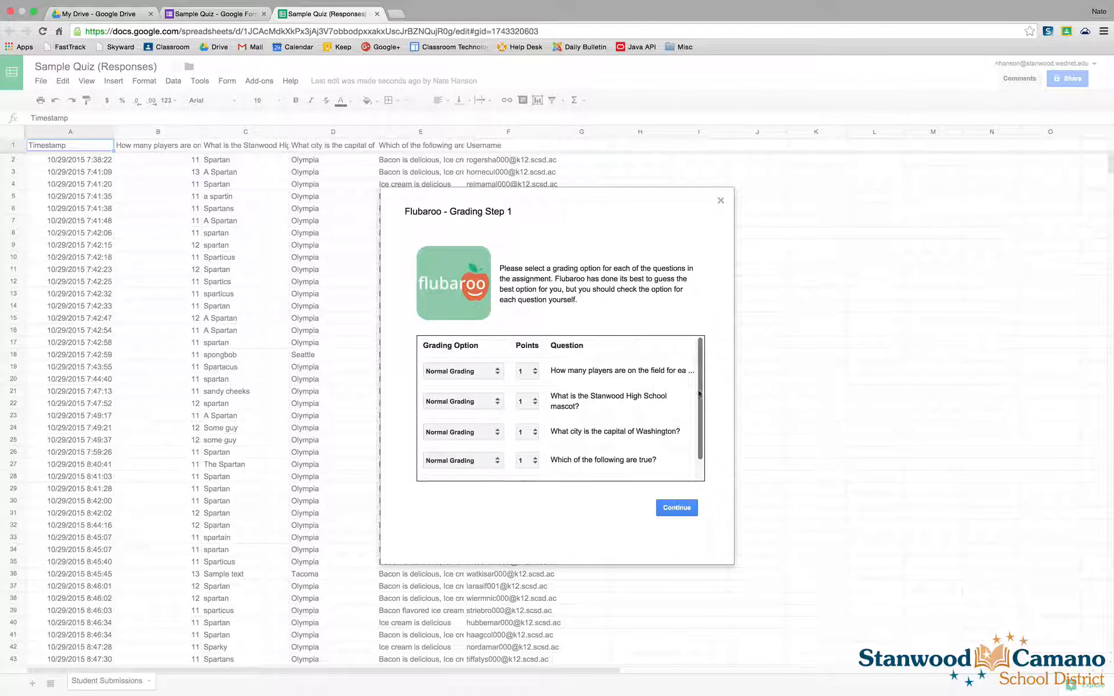
left_click(492, 374)
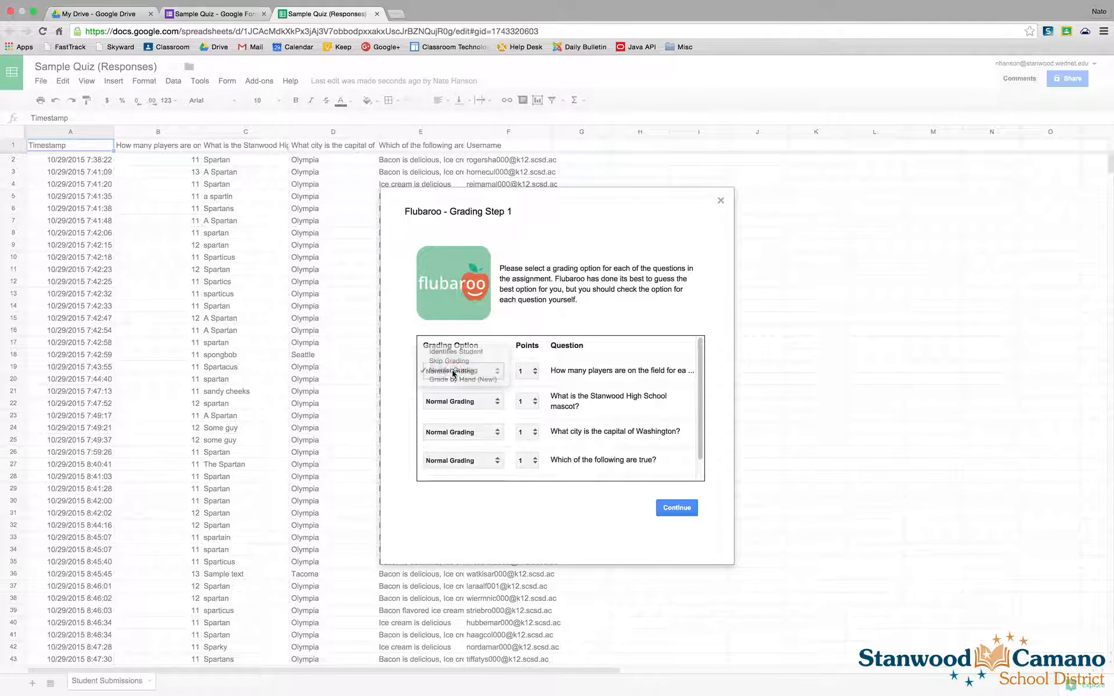
left_click(454, 371)
left_click(528, 371)
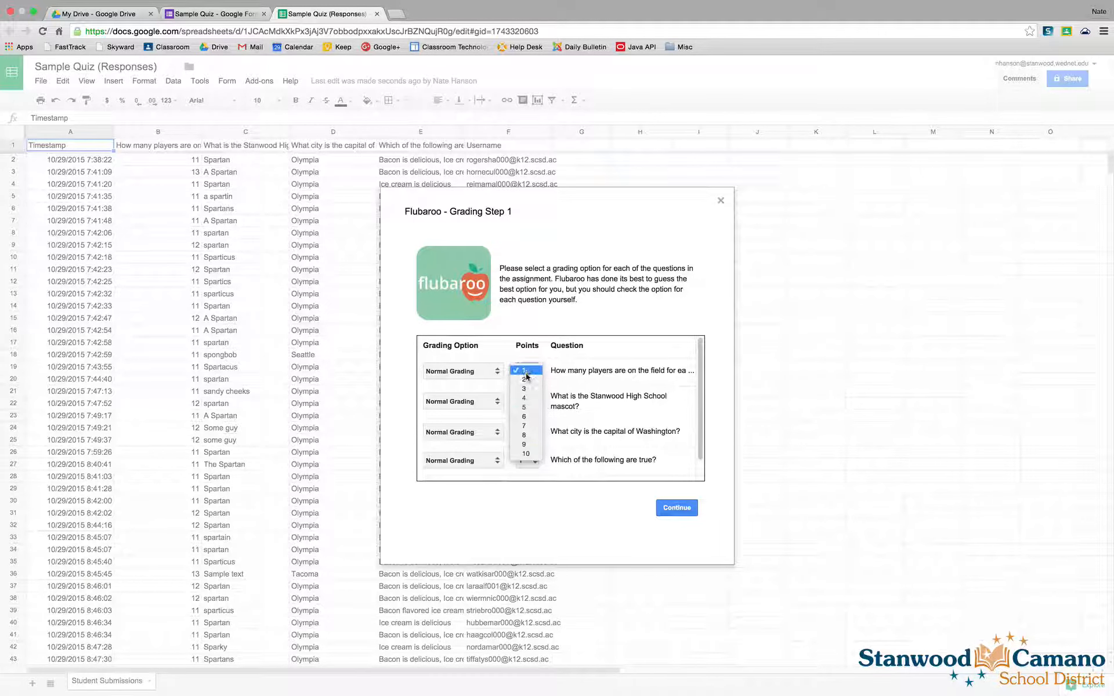
left_click(528, 373)
scroll(699, 394, "down", 2)
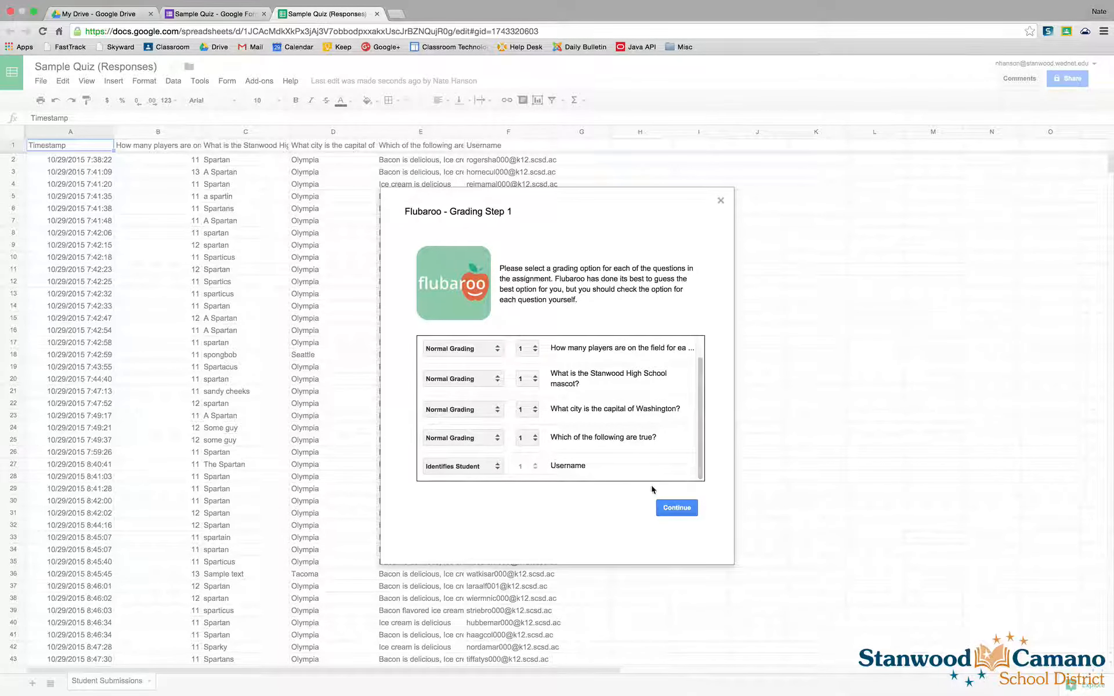
left_click(673, 509)
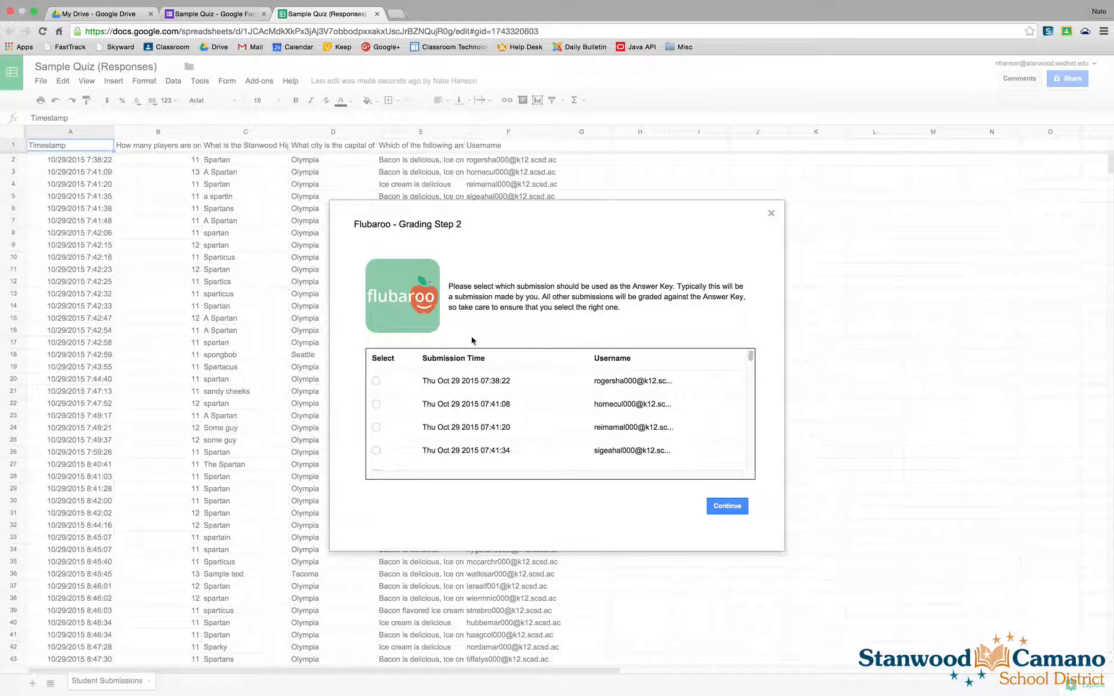
Step: Use the teacher's last submission, Thu Oct 29 2015 10:48:28, as the answer key, grade the quiz, and dismiss the completion notice
left_click_drag(750, 355, 759, 477)
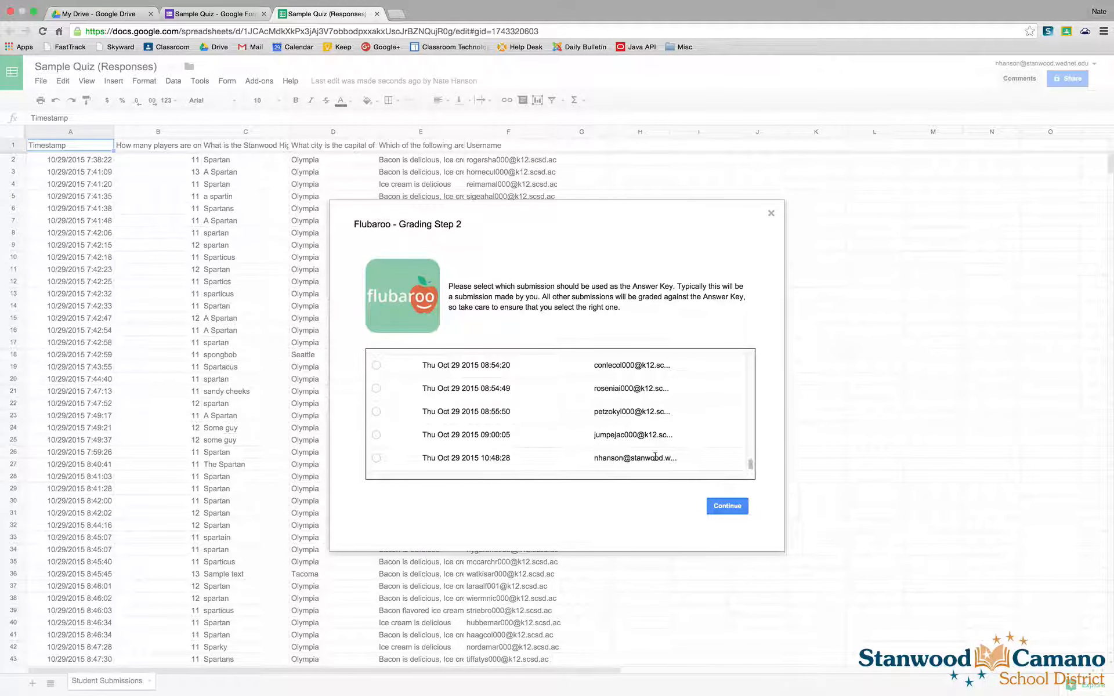
left_click(377, 459)
left_click(730, 507)
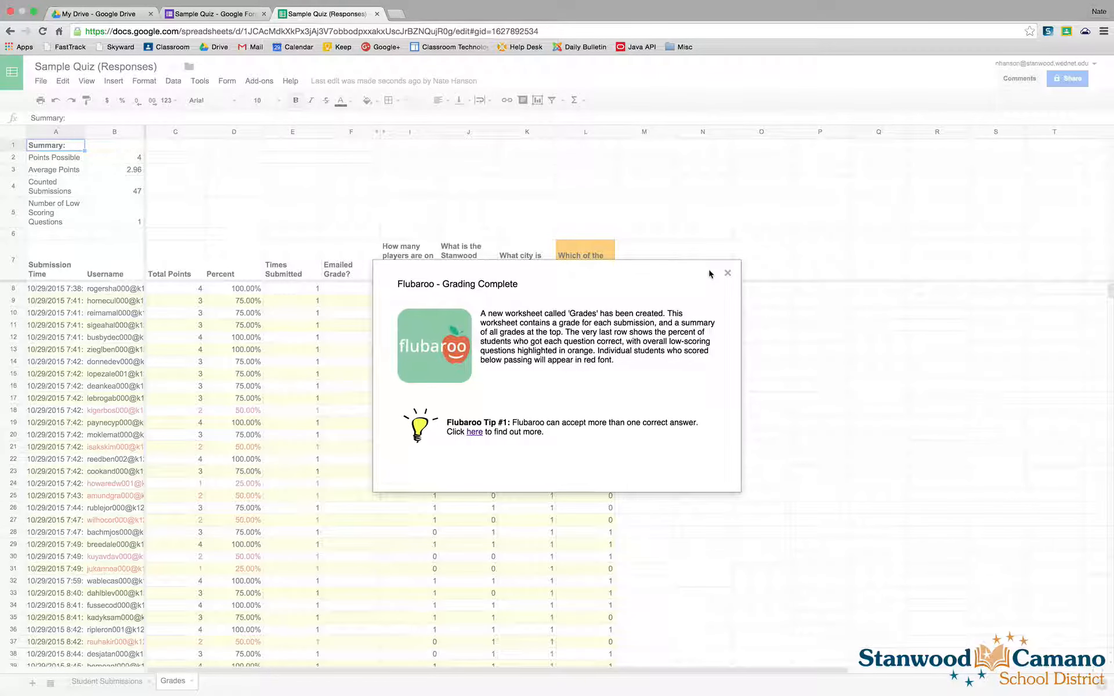
left_click(727, 272)
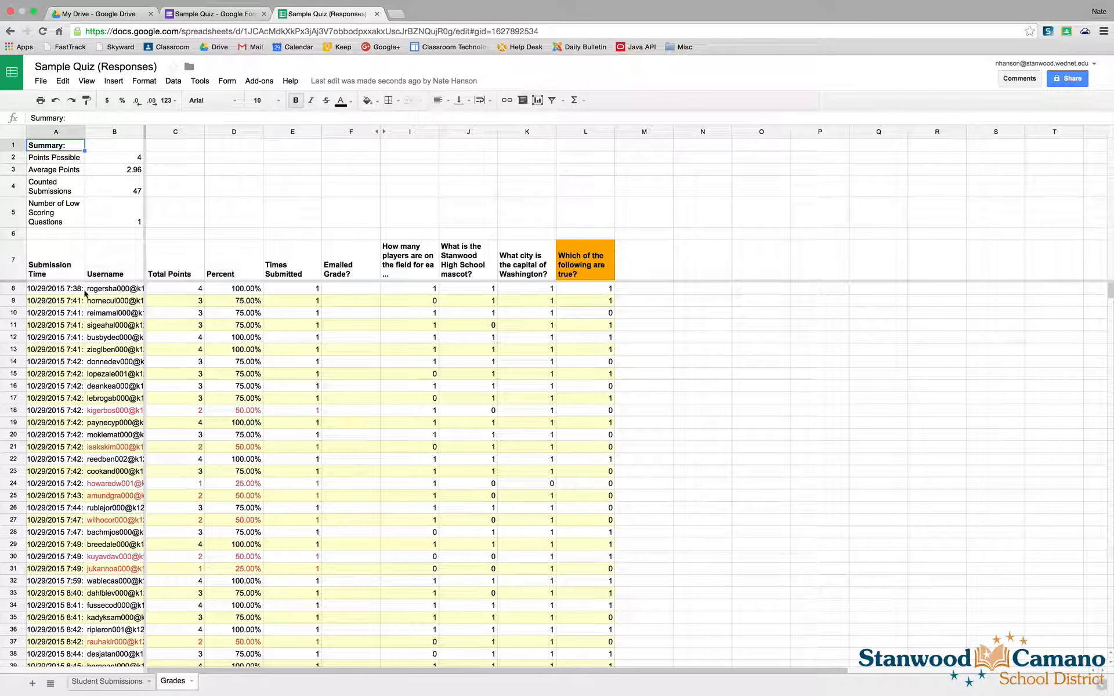
Step: Examine the first student's row in the Grades sheet: submission time, username, total points, percent, times submitted and each question's score
left_click(46, 290)
left_click(109, 290)
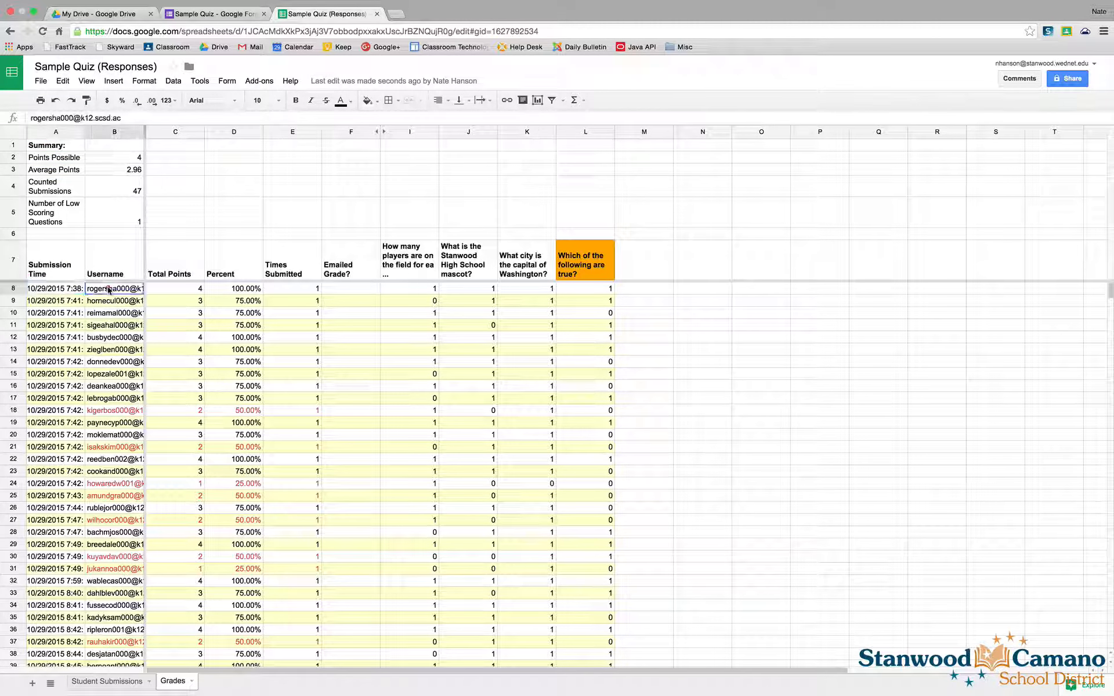
left_click(188, 289)
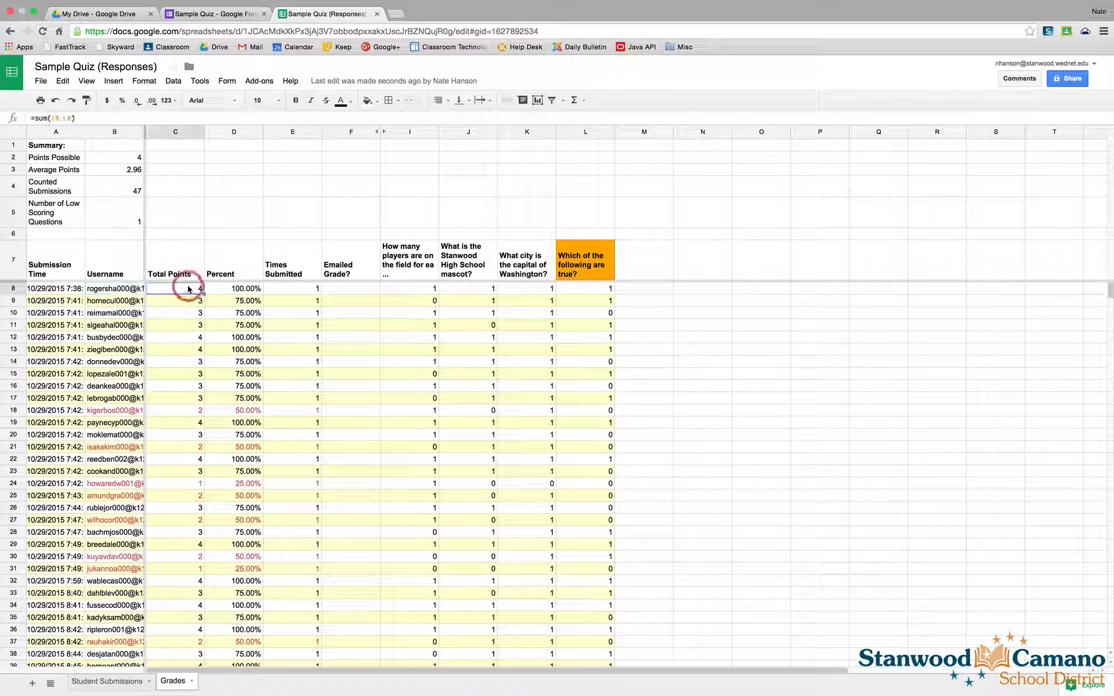
left_click(227, 291)
left_click(290, 289)
left_click(417, 288)
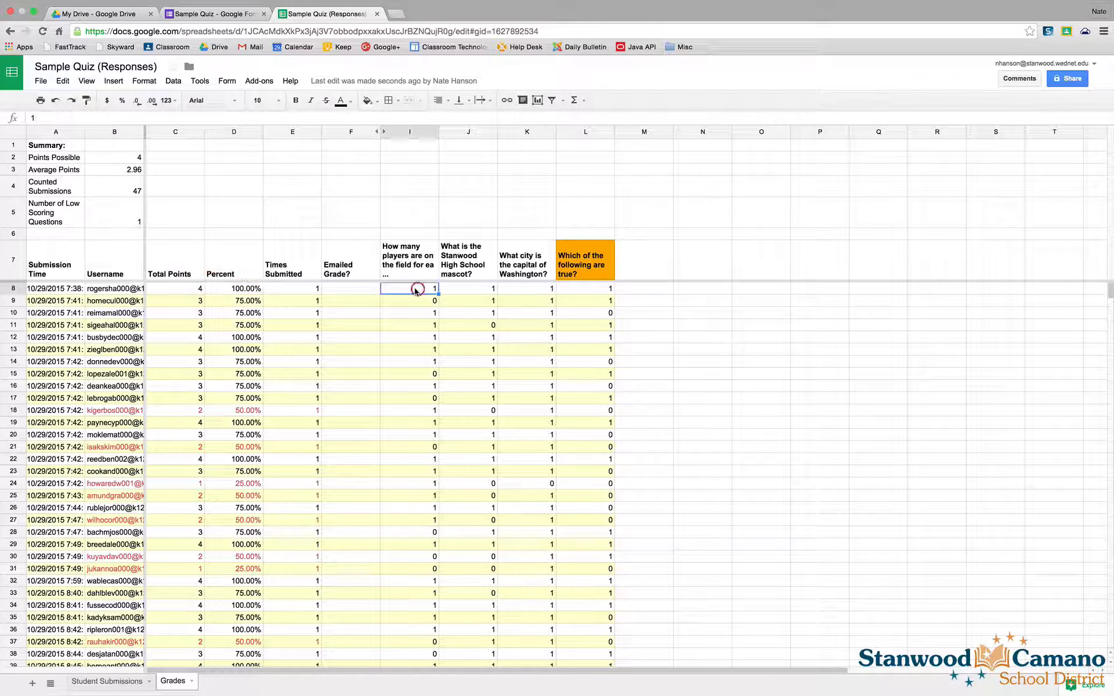
left_click(473, 289)
left_click(523, 288)
left_click(572, 289)
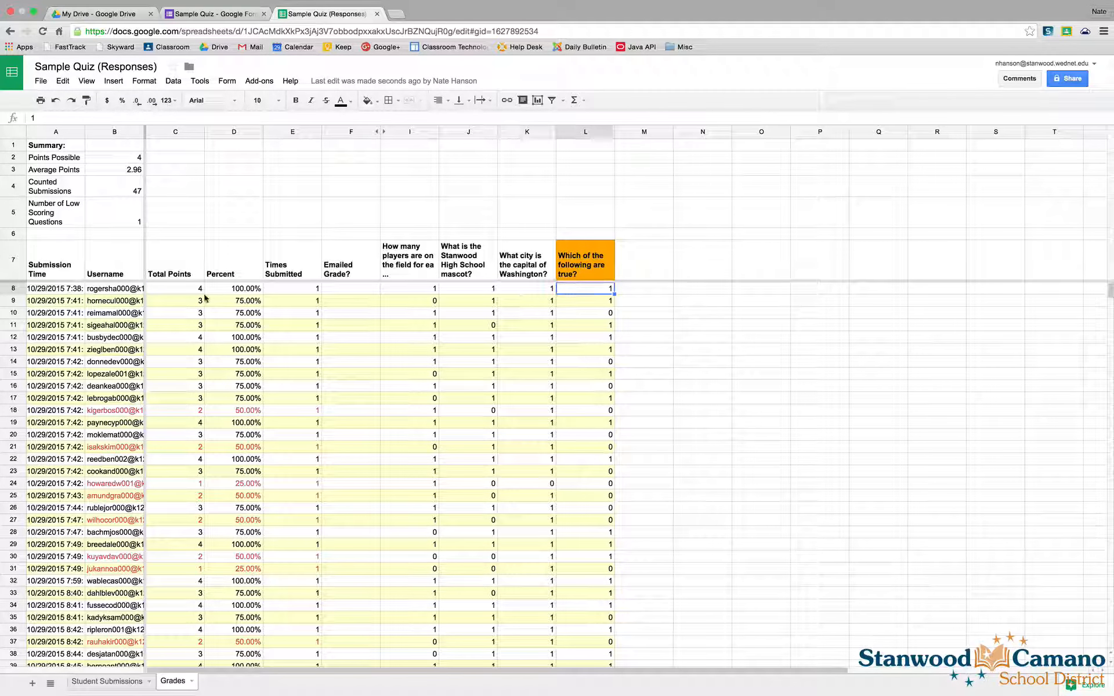
Step: Examine the second student's username, total points and score for each of the four questions
left_click(112, 303)
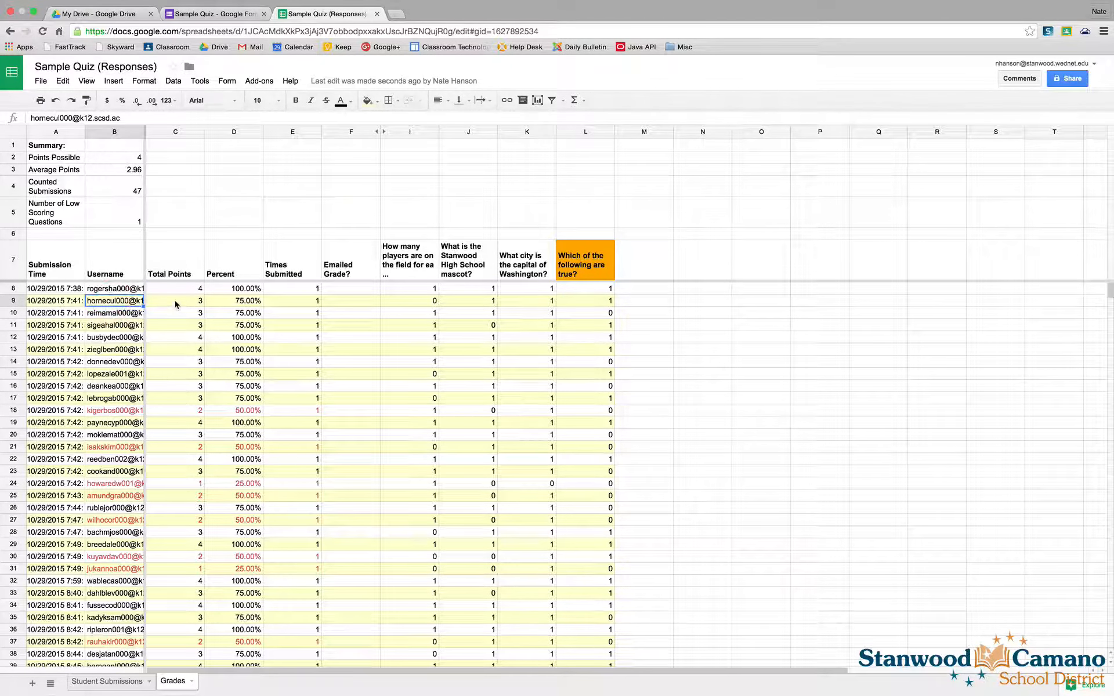
left_click(176, 301)
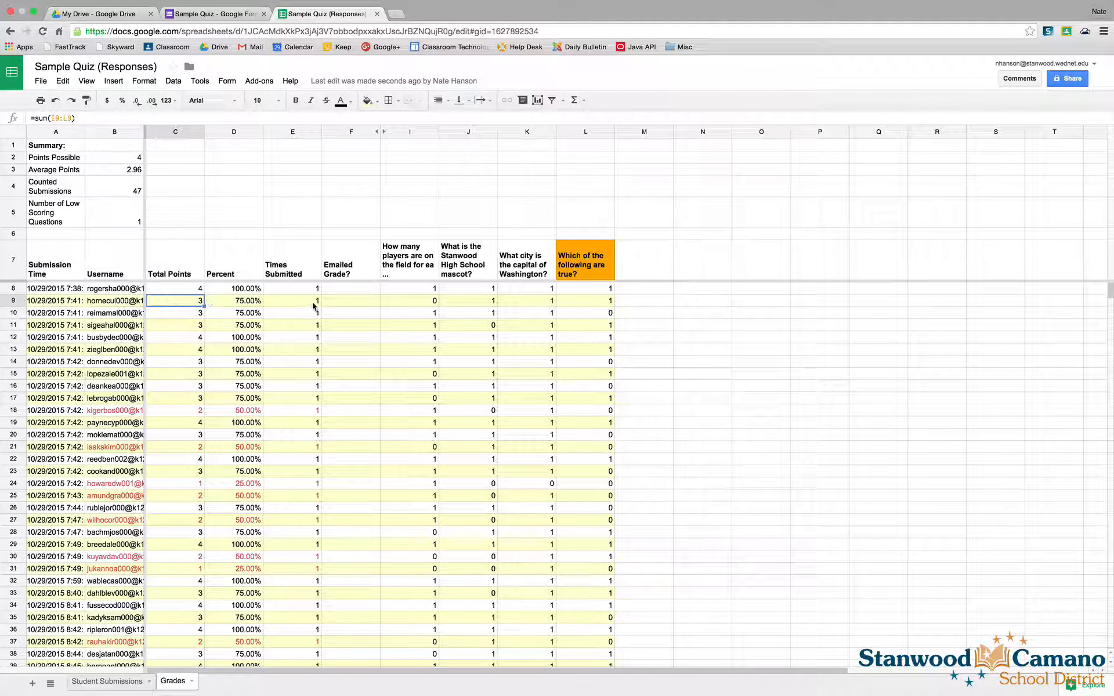
left_click(425, 303)
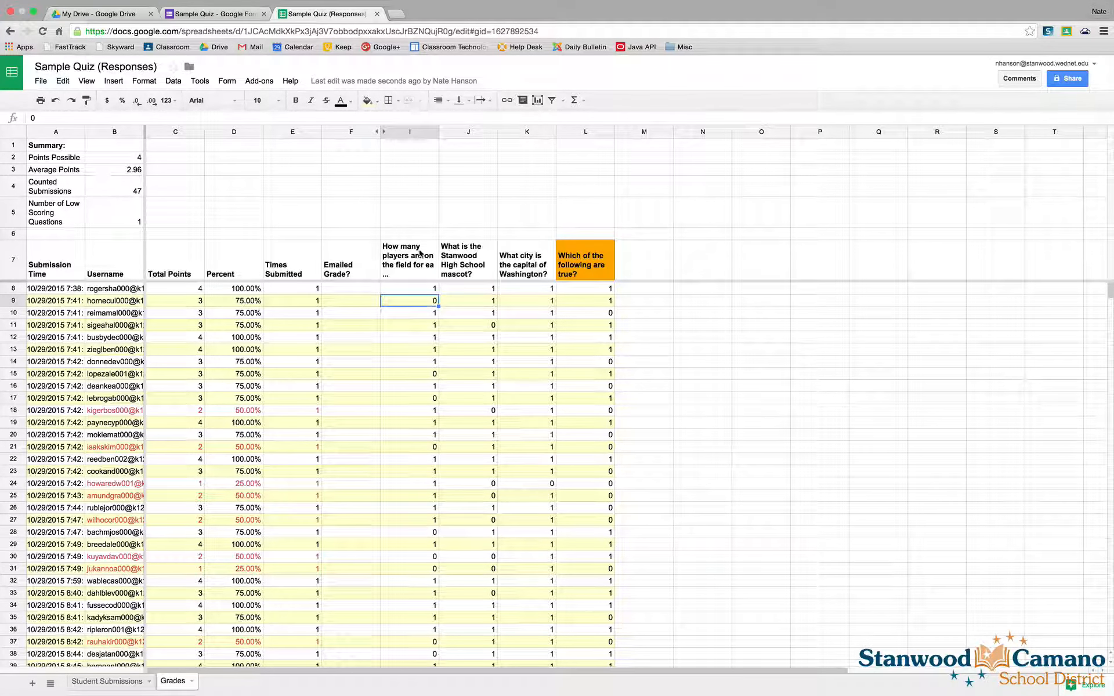
left_click(467, 299)
left_click(525, 299)
left_click(596, 297)
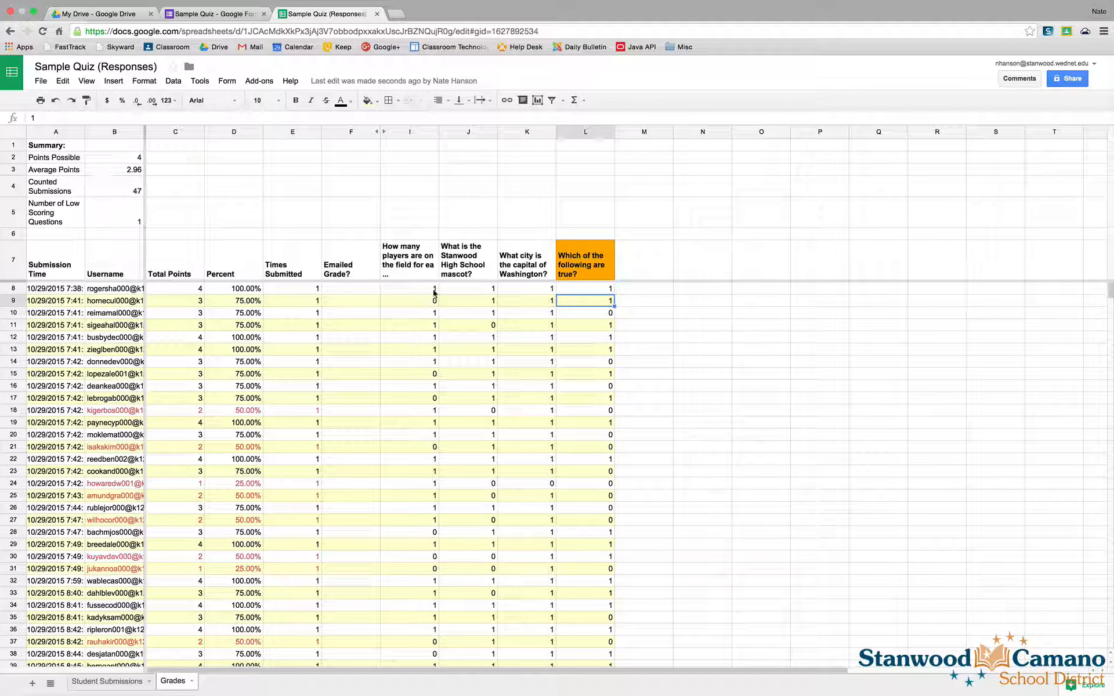
Step: Inspect the orange-highlighted question heading and the red-font student grade in row 18, including that student's question scores
left_click(569, 267)
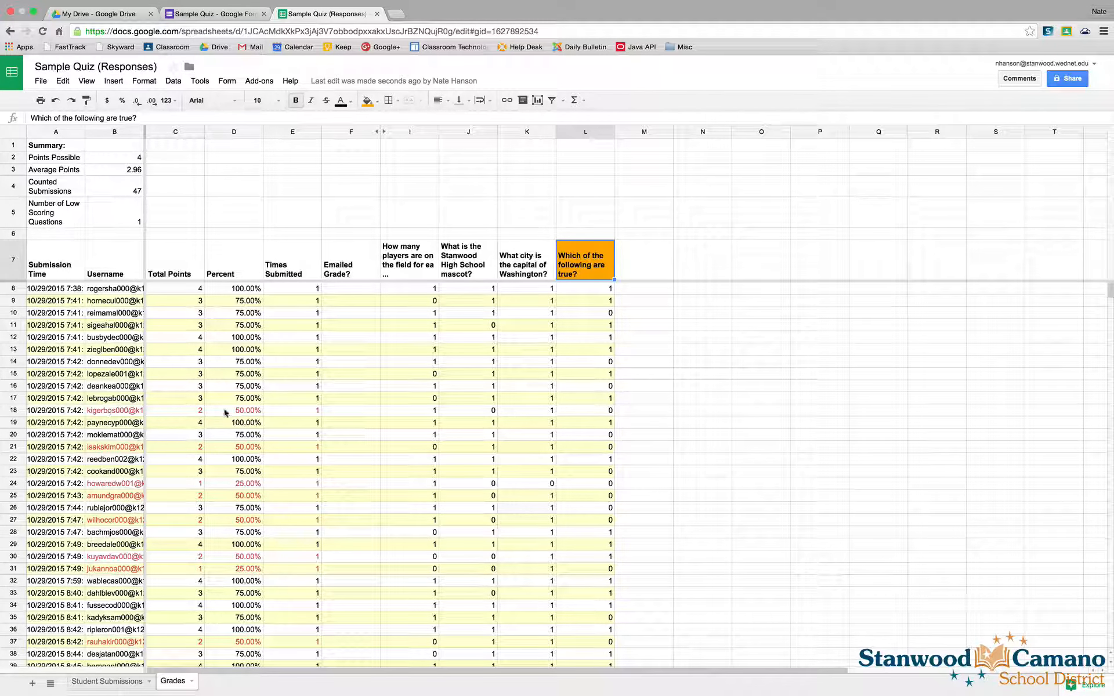
left_click(247, 412)
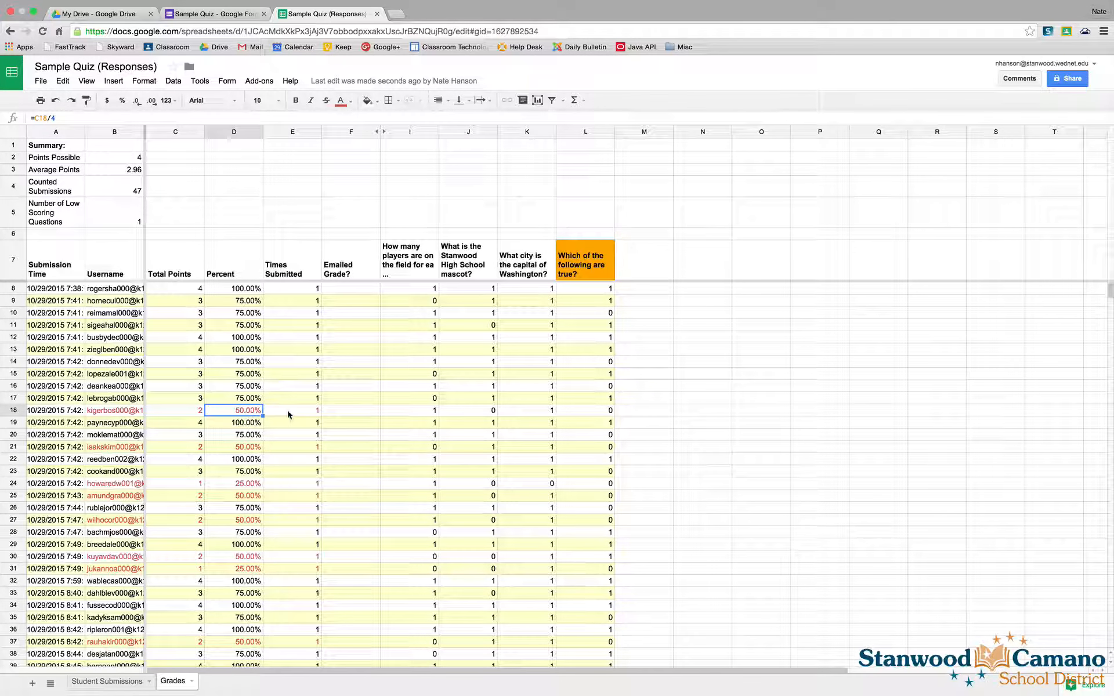
left_click_drag(191, 413, 597, 410)
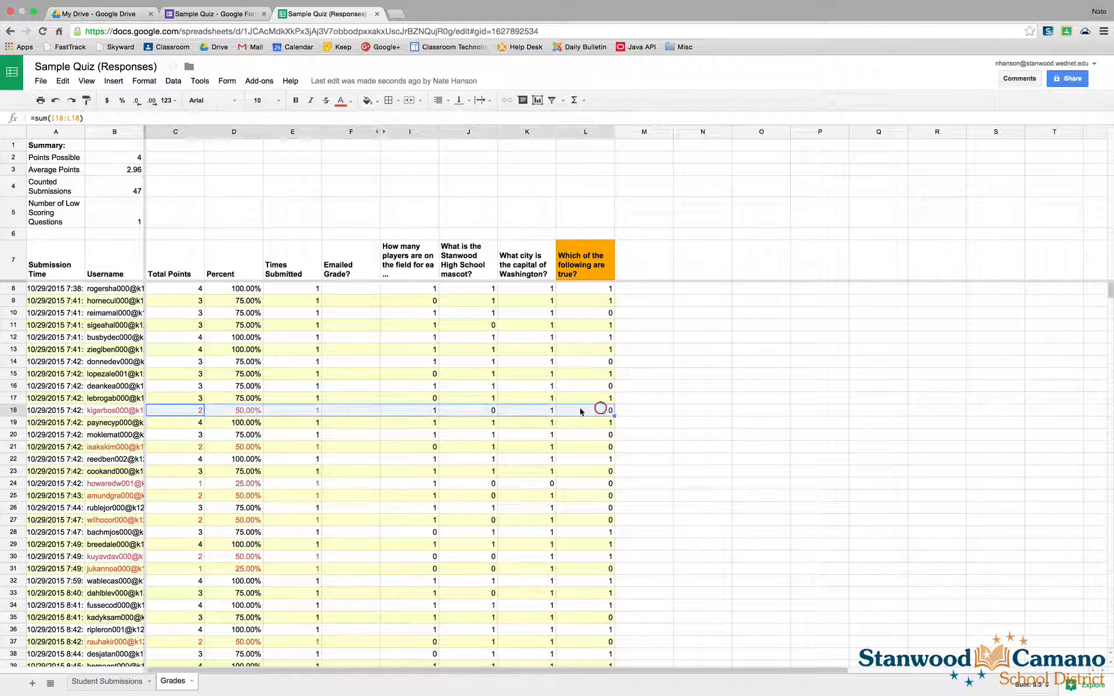
left_click(422, 409)
left_click(524, 410)
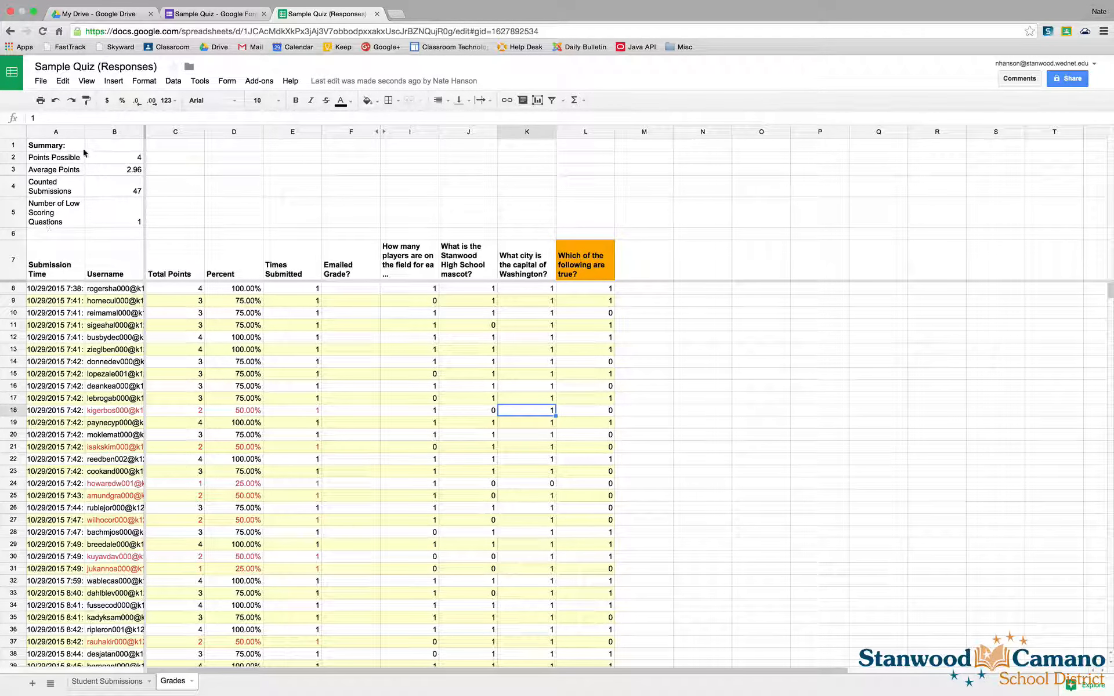
Step: Review the Grades summary: points possible, average points, counted submissions and number of low scoring questions
left_click(104, 161)
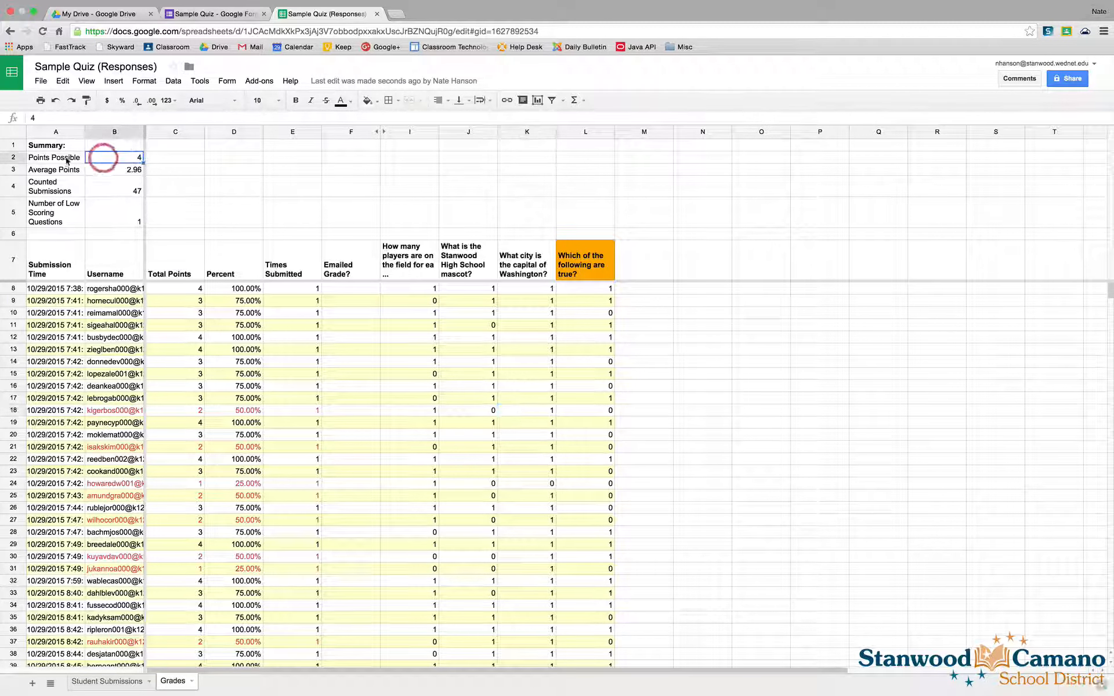
left_click(114, 172)
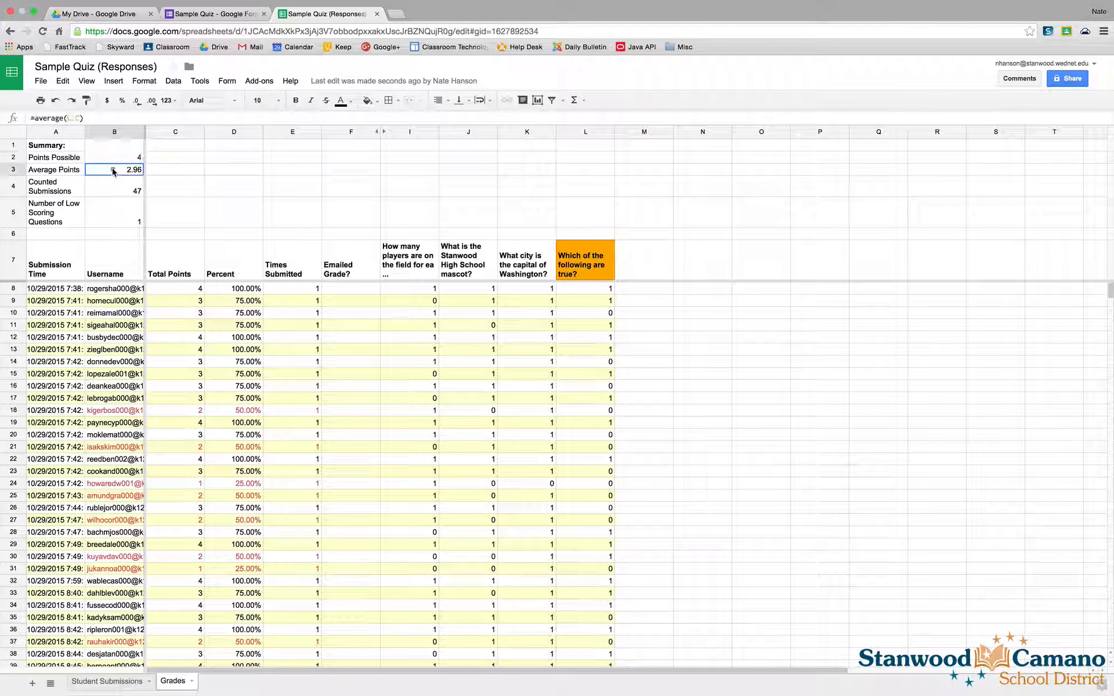
left_click(107, 188)
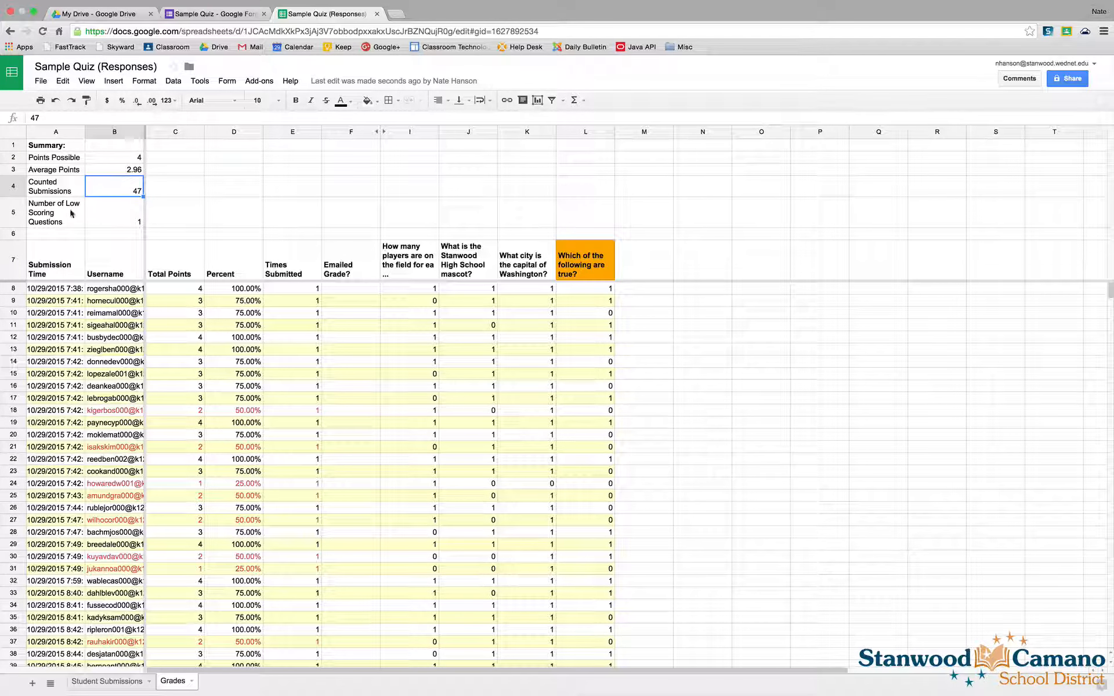
left_click(117, 220)
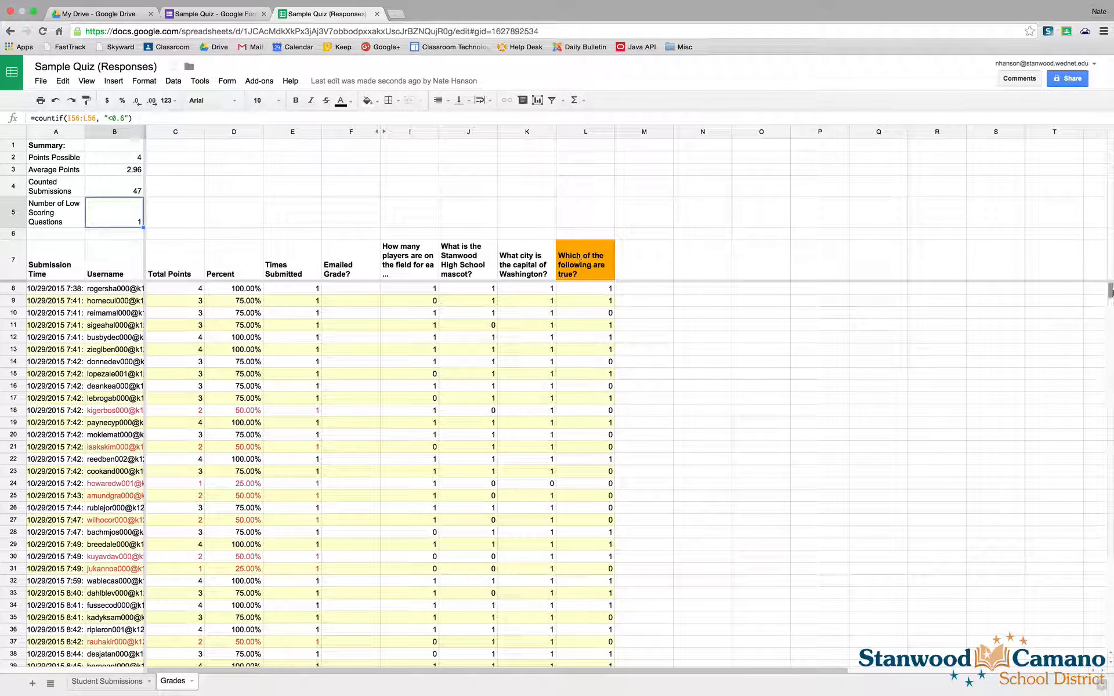
Step: Check each question's percentage of correct answers in row 56, look over the Student Submissions sheet and return to Grades
left_click_drag(1109, 294, 1111, 306)
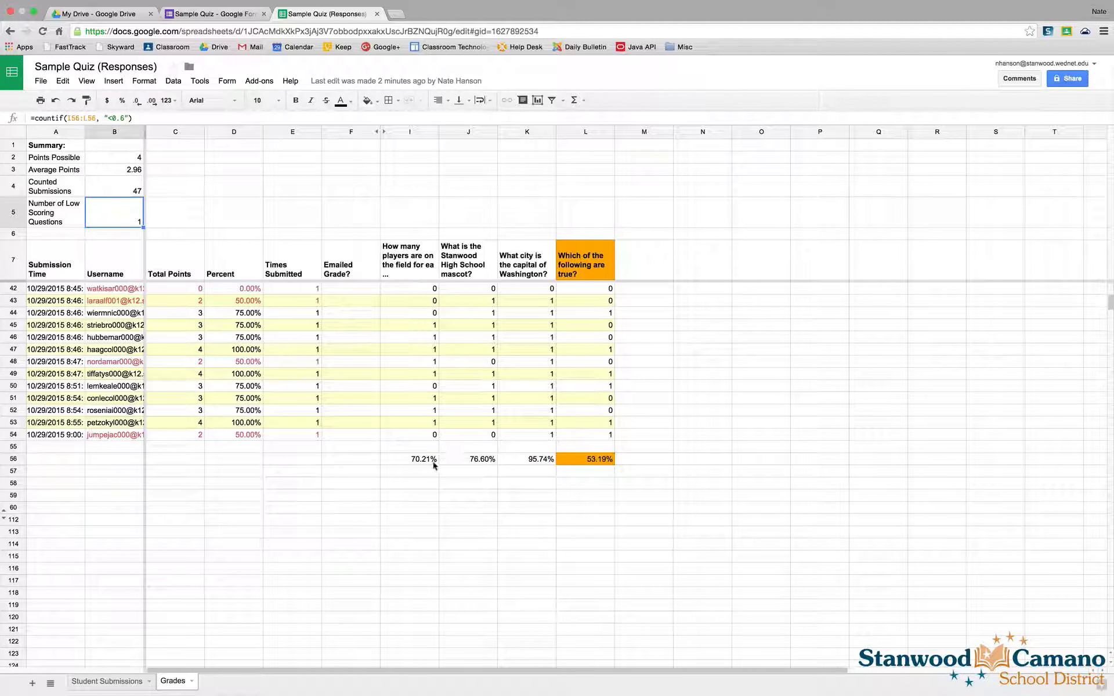
left_click(411, 460)
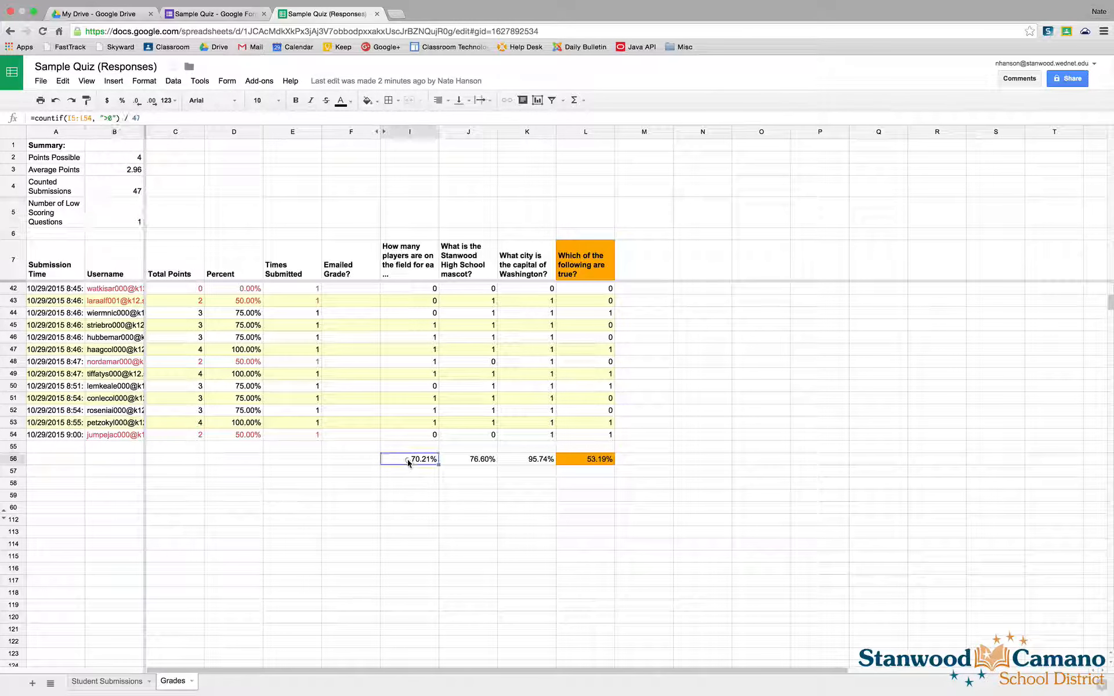
left_click(462, 457)
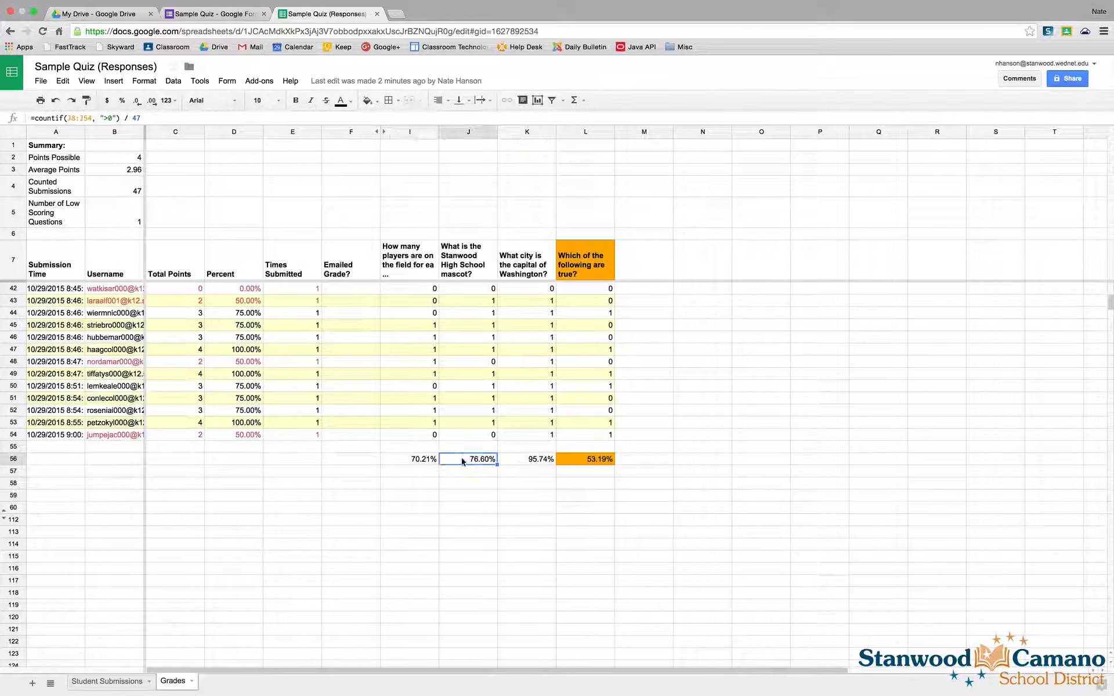
left_click(525, 459)
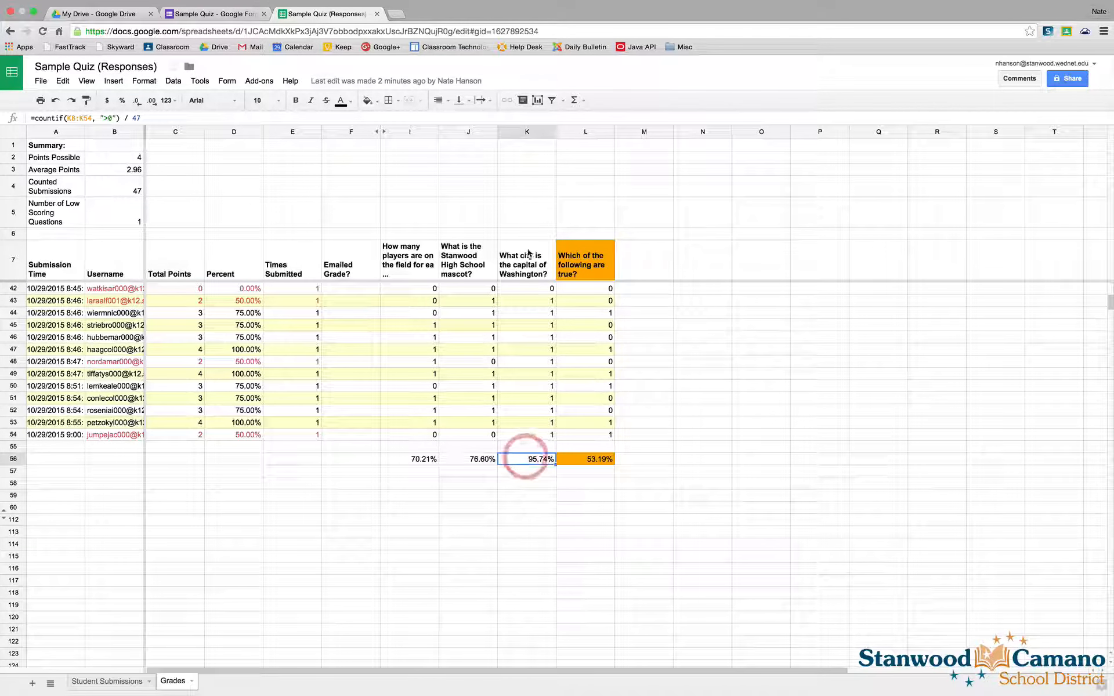
left_click(582, 459)
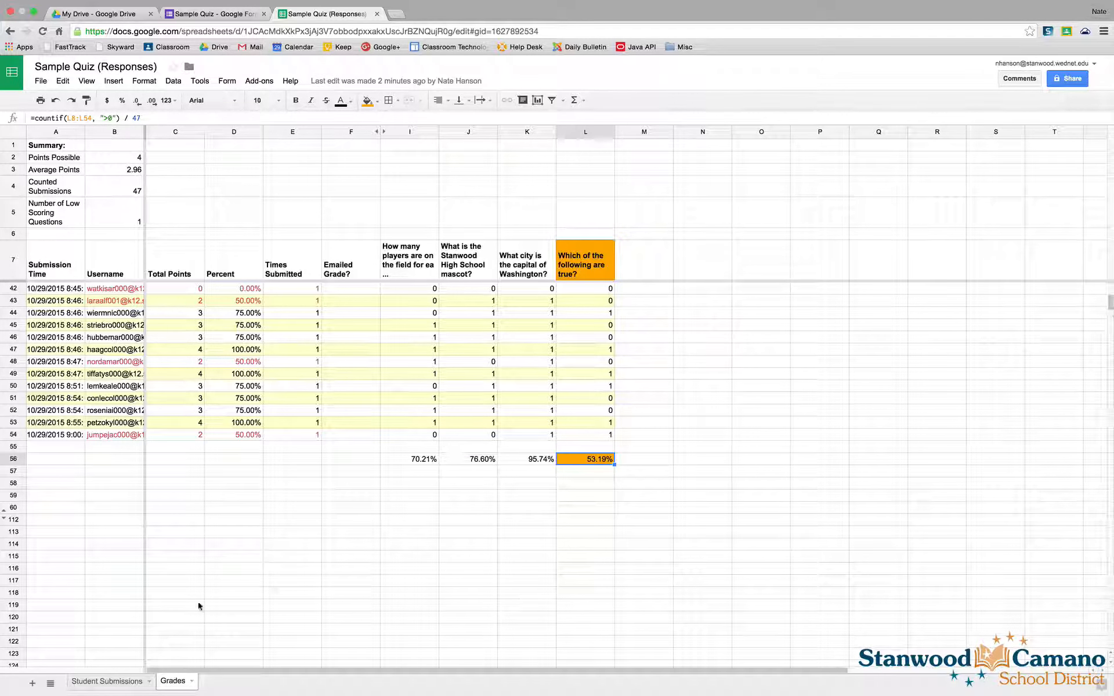
left_click(102, 683)
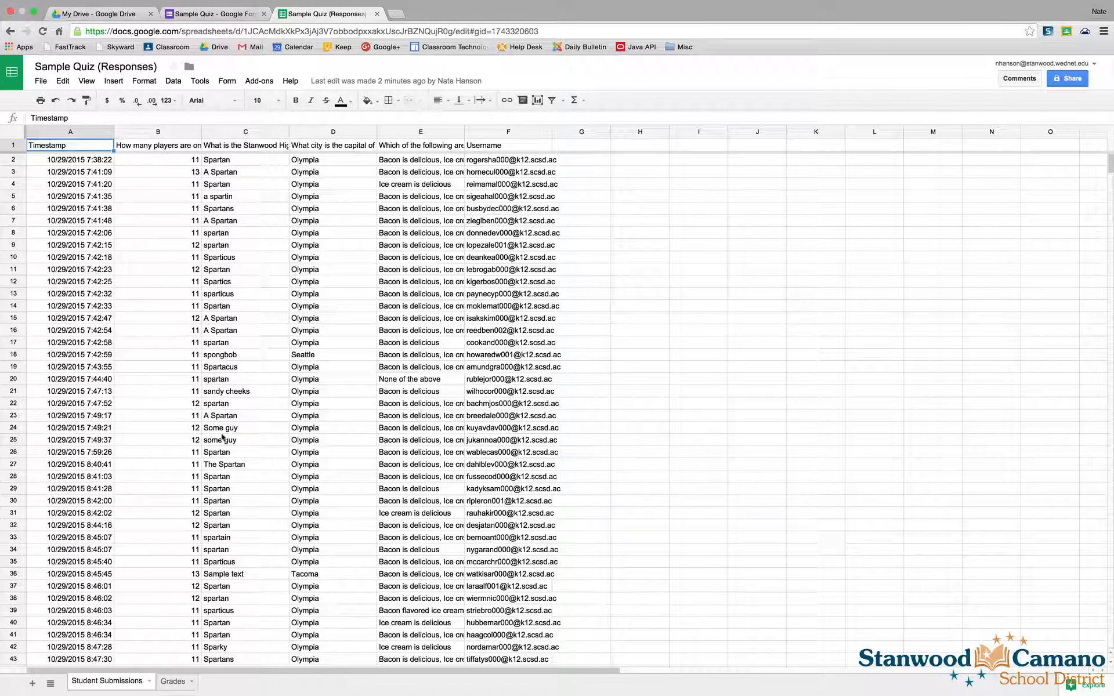
left_click(172, 681)
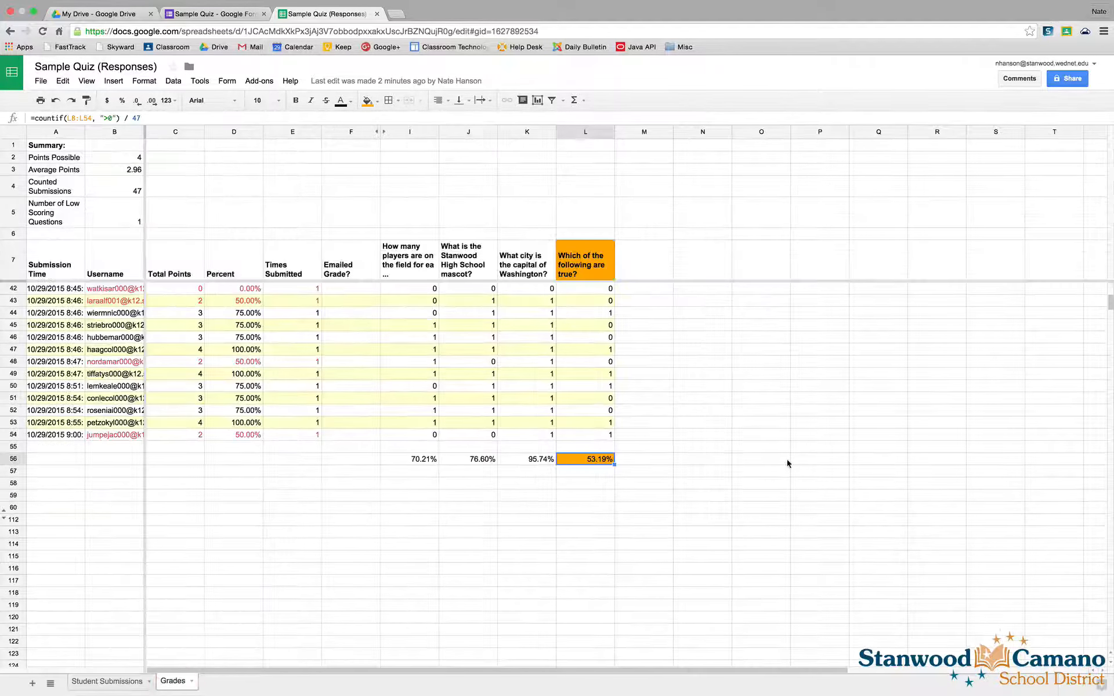
Step: Set up emailing grades with Flubaroo, keeping Username as the email address question and including the answer key
scroll(358, 383, "up", 10)
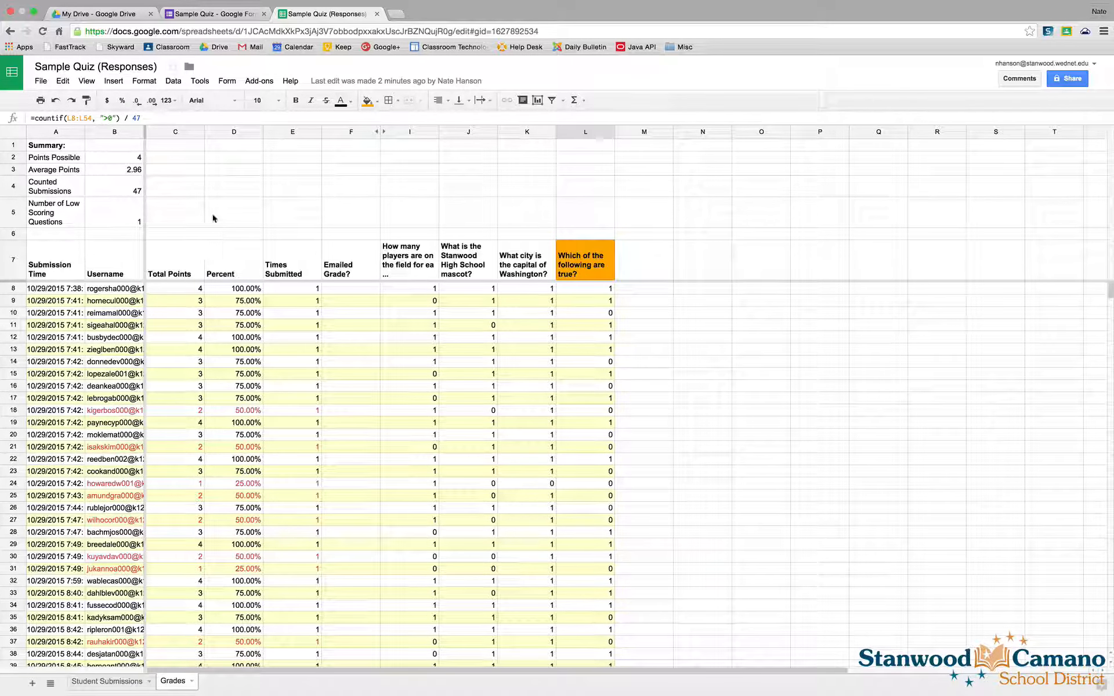
left_click(259, 84)
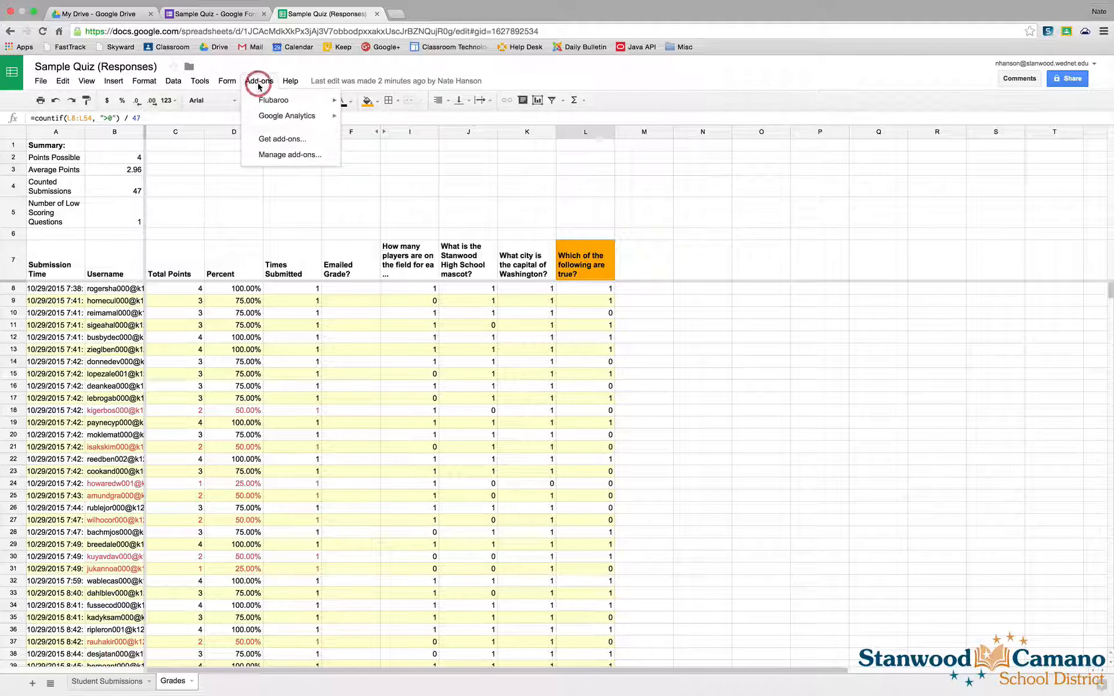
mouse_move(280, 101)
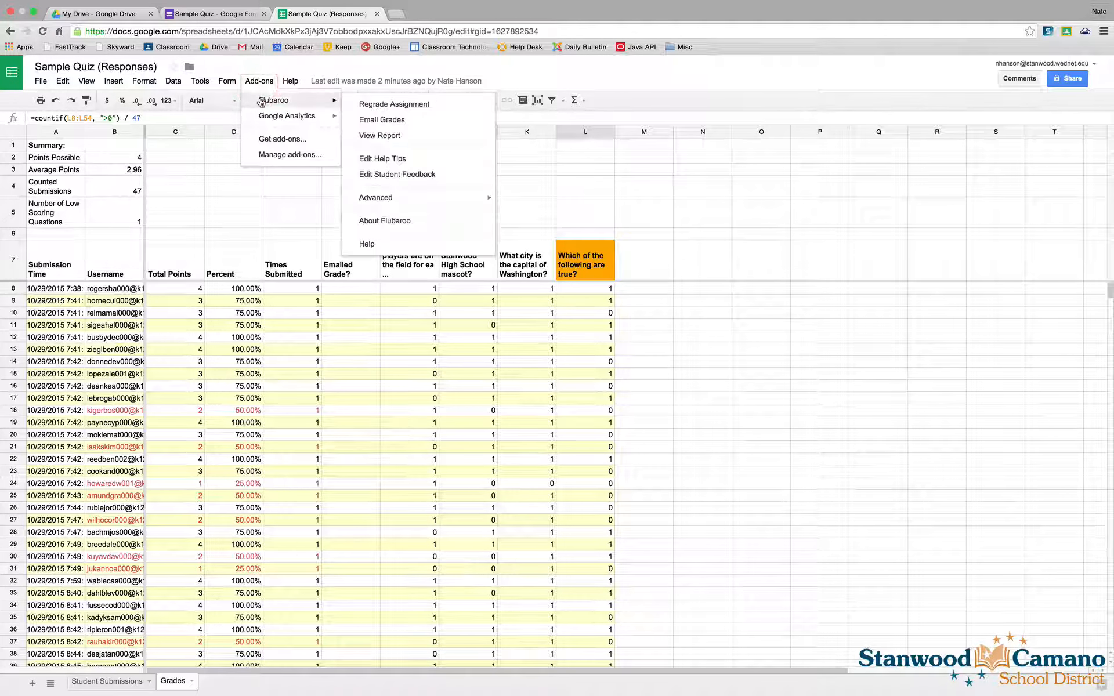
left_click(378, 121)
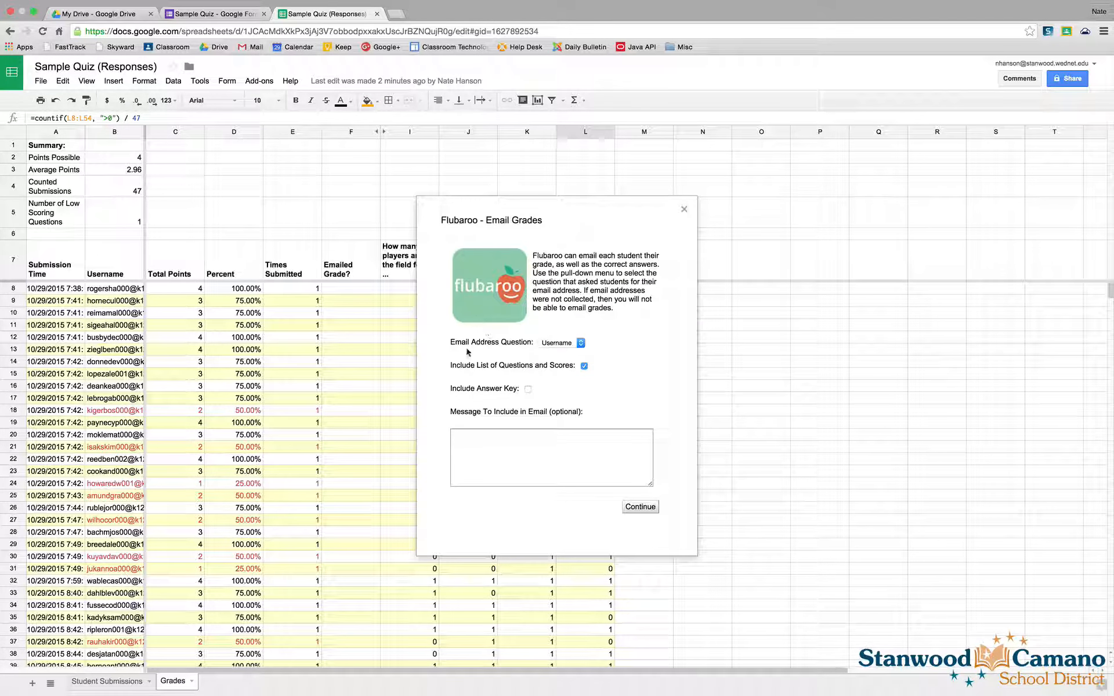
left_click(568, 345)
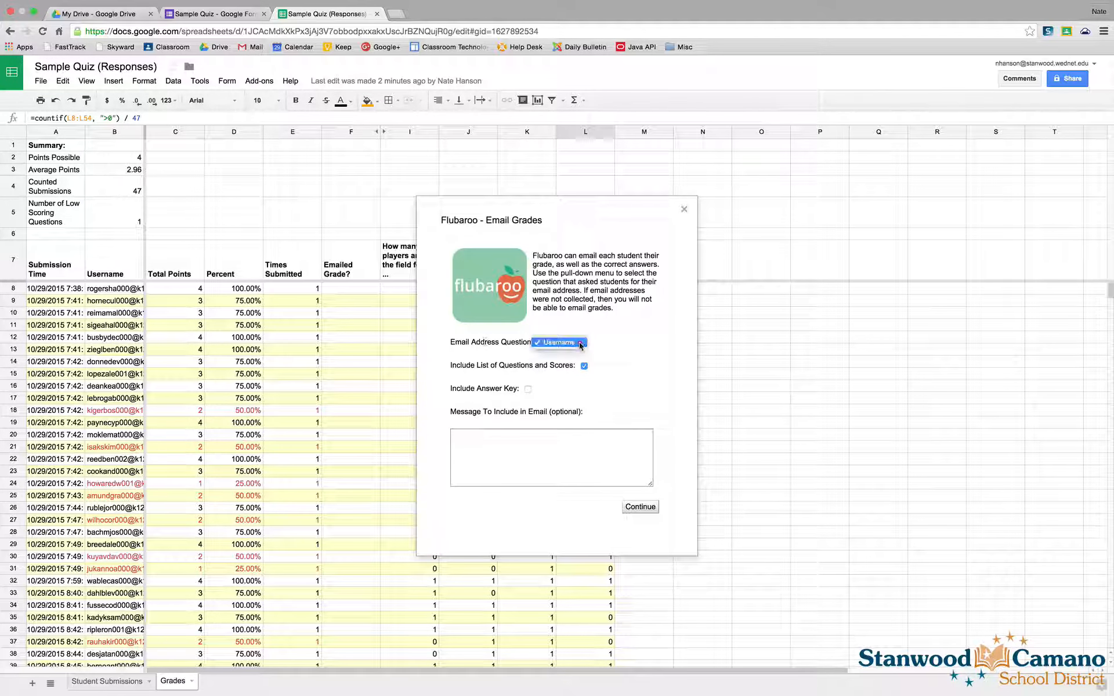
left_click(568, 345)
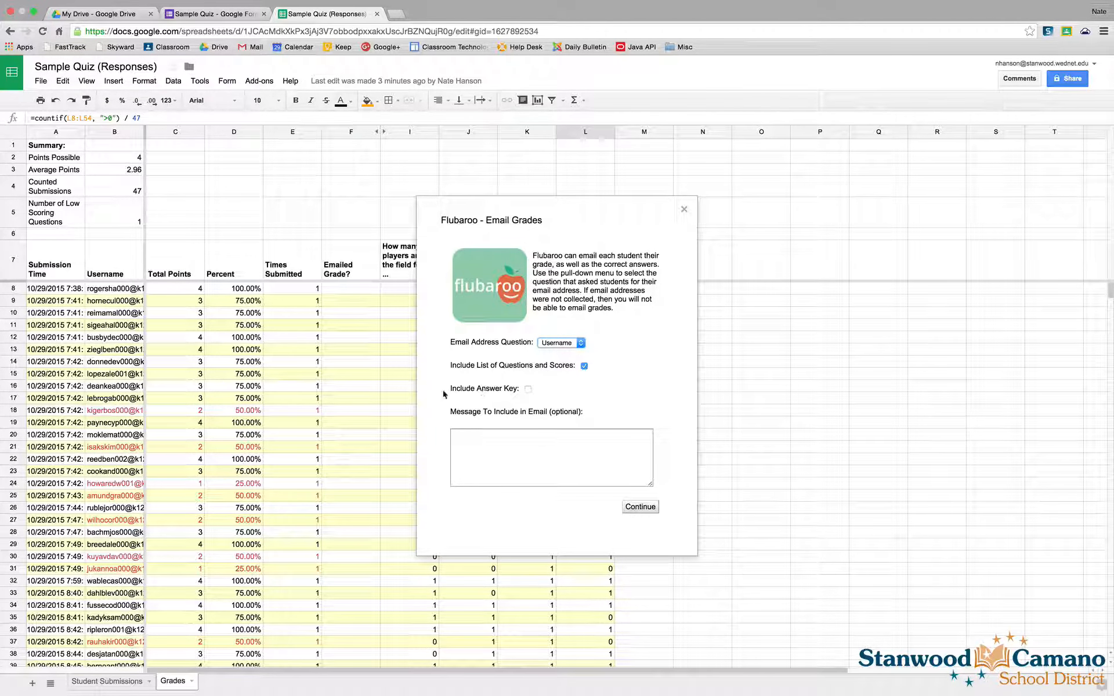
left_click(527, 390)
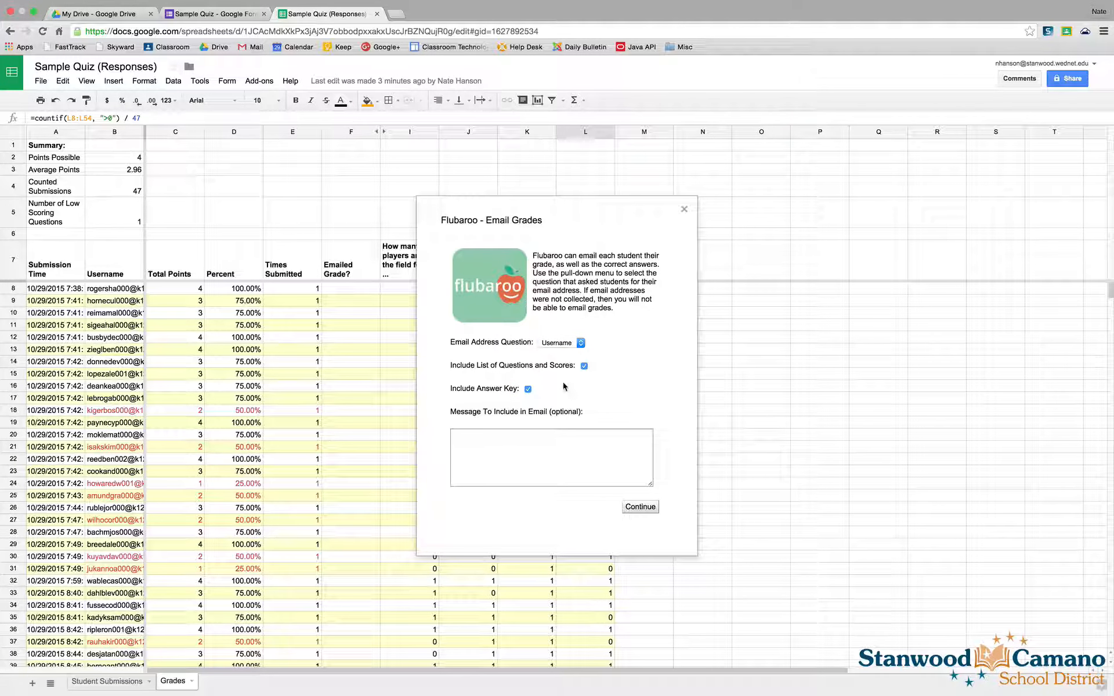
Step: Add the message "This was not actually worth any points - just a test of the system. Thanks for participating!", email the grades and check Emailed Grade
left_click(498, 435)
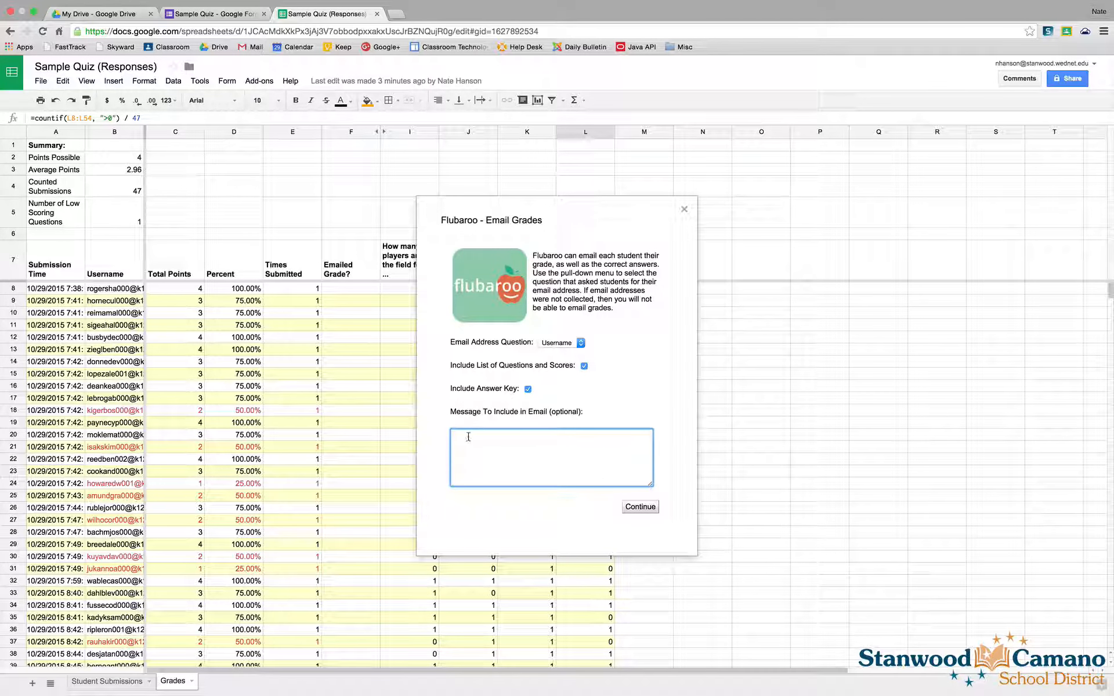
left_click(572, 442)
type("This was not actually worth any po")
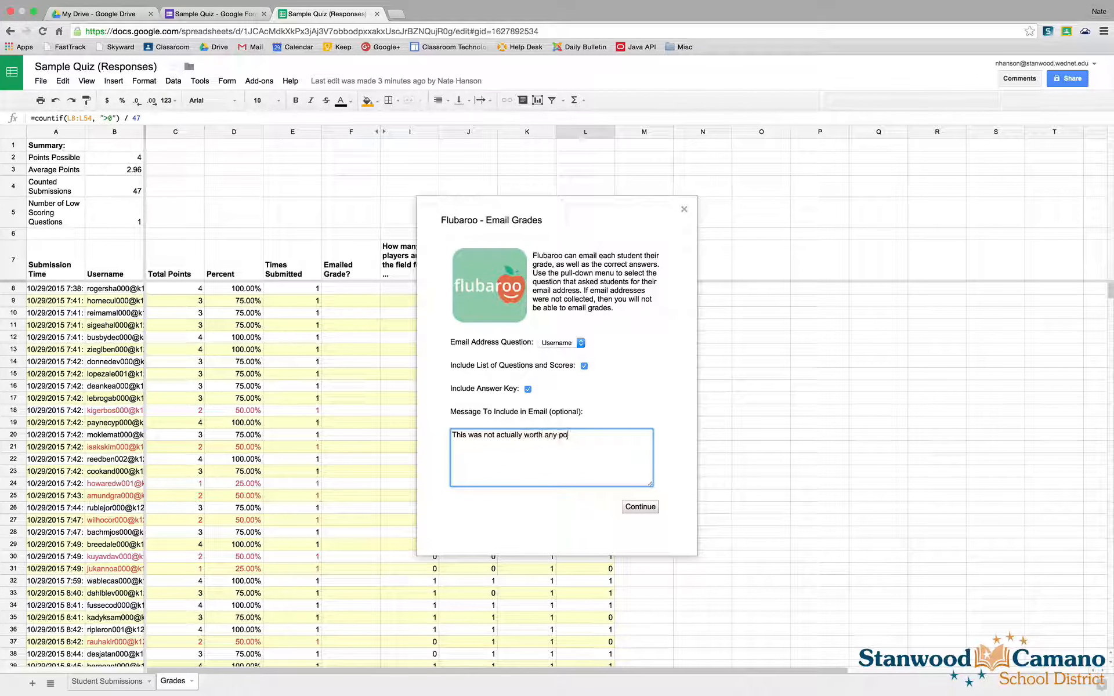
type("ints - just a test of the system. Thanks for participating!")
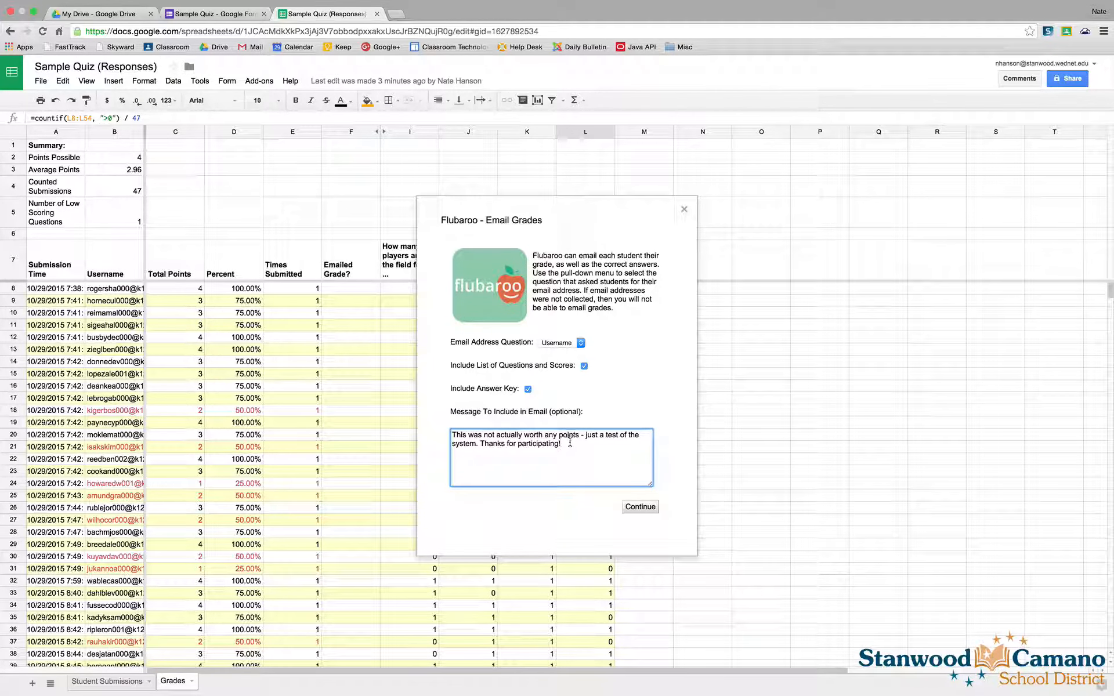
left_click(641, 506)
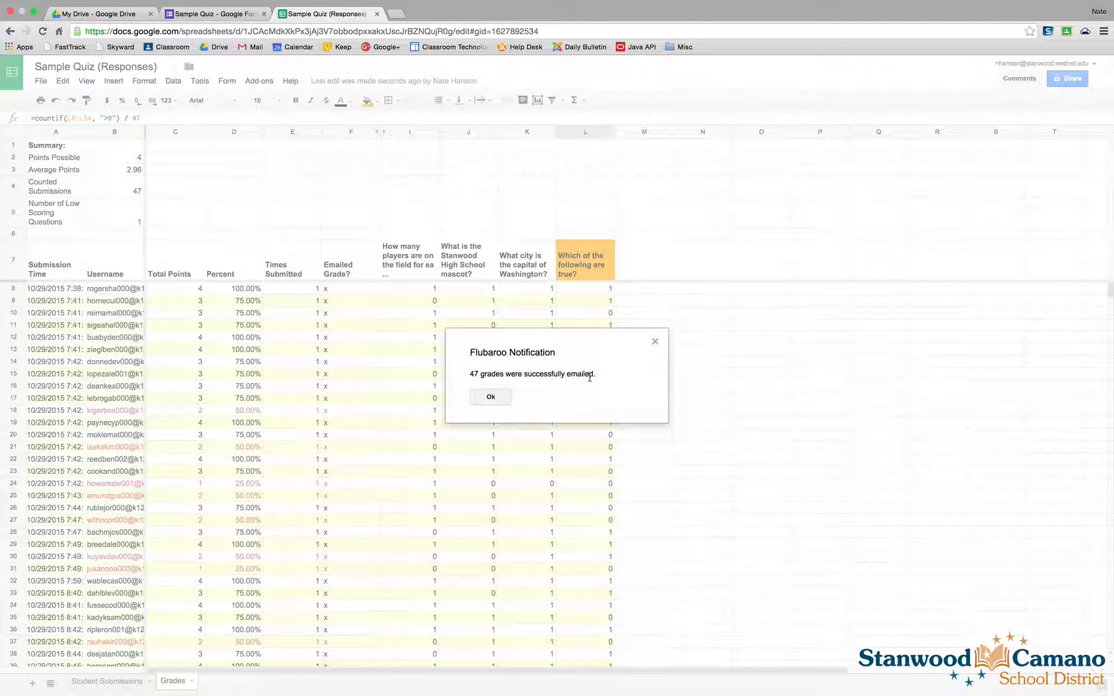
left_click(493, 398)
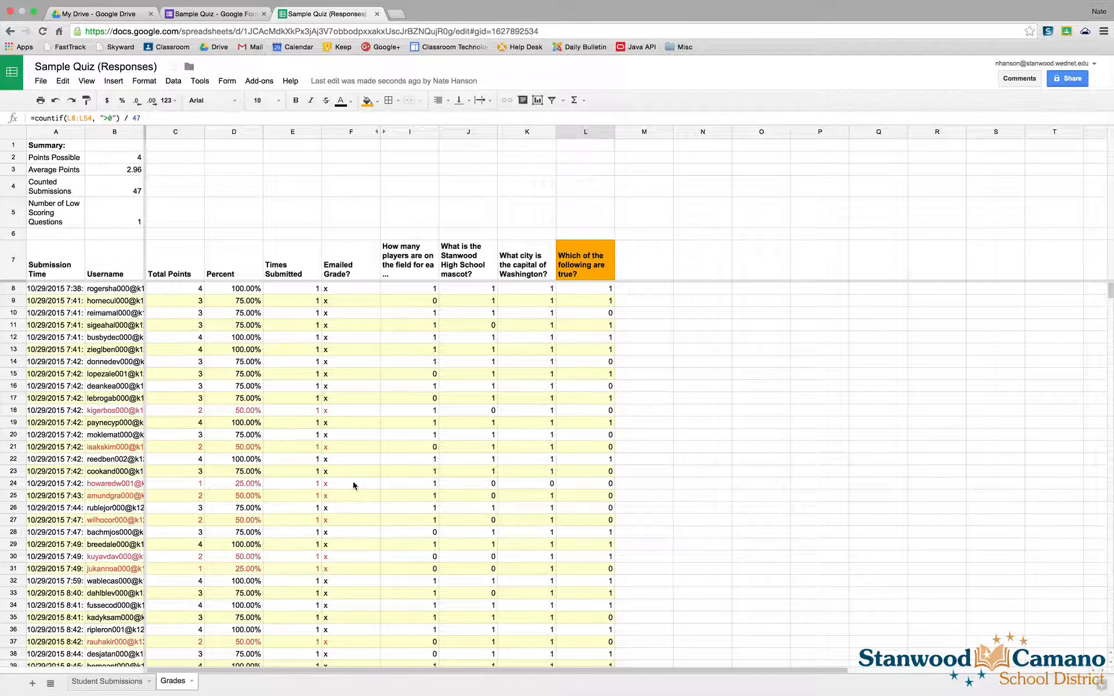
scroll(354, 485, "down", 10)
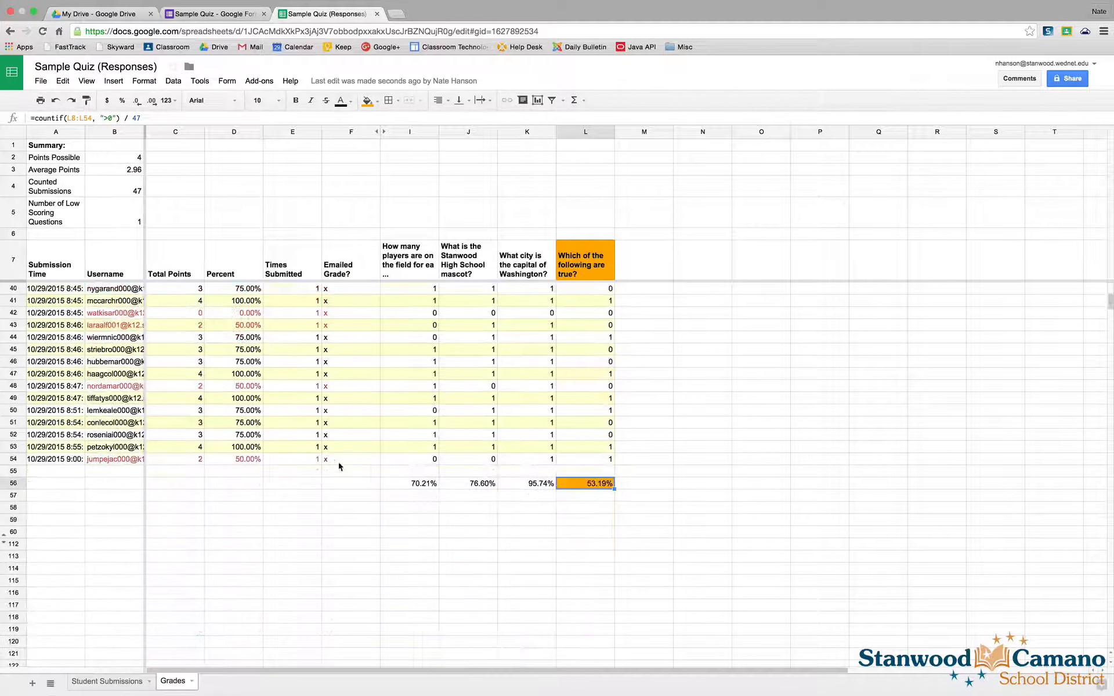
scroll(340, 465, "up", 5)
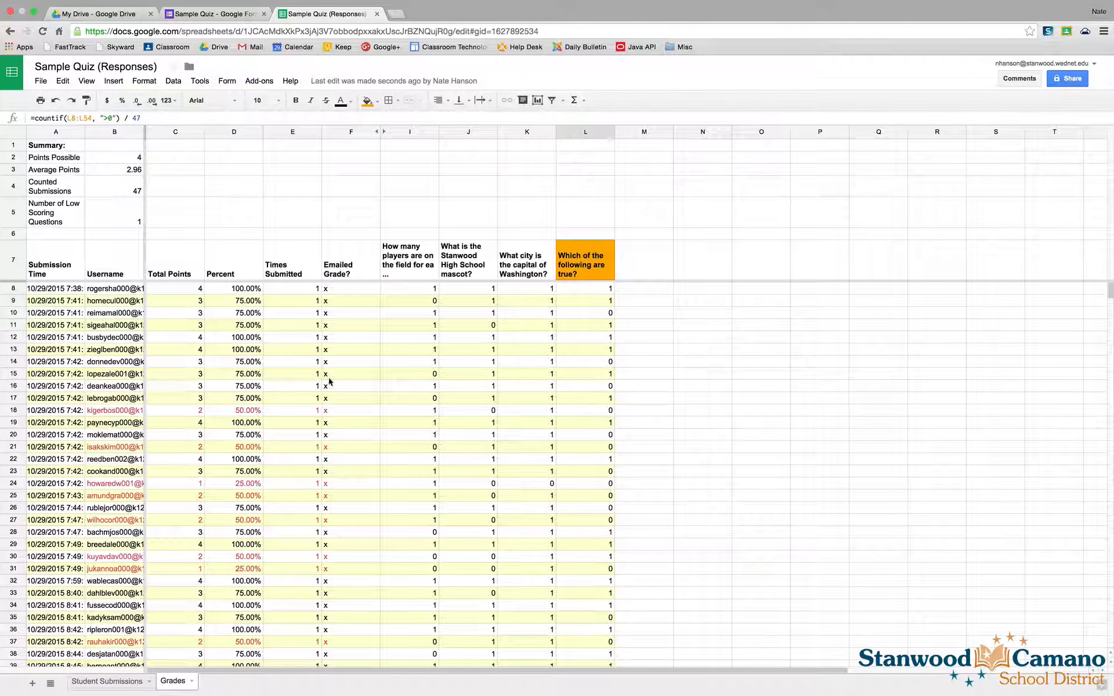